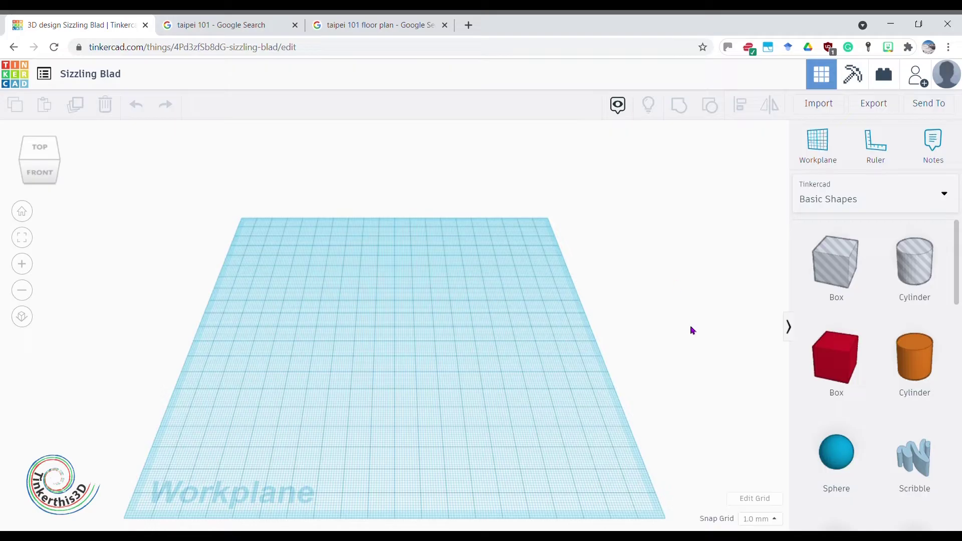
Rename the design as Taipei 101
left_click(188, 25)
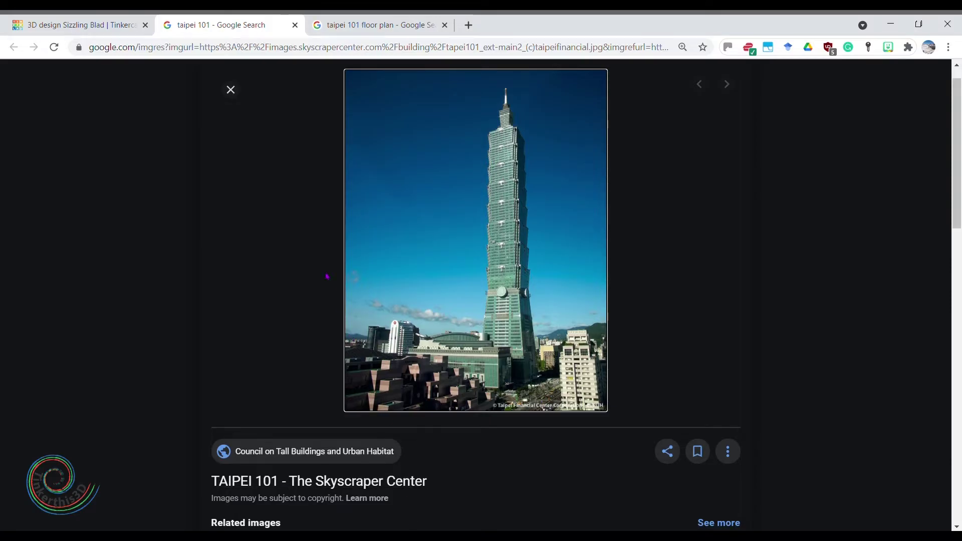
left_click(70, 22)
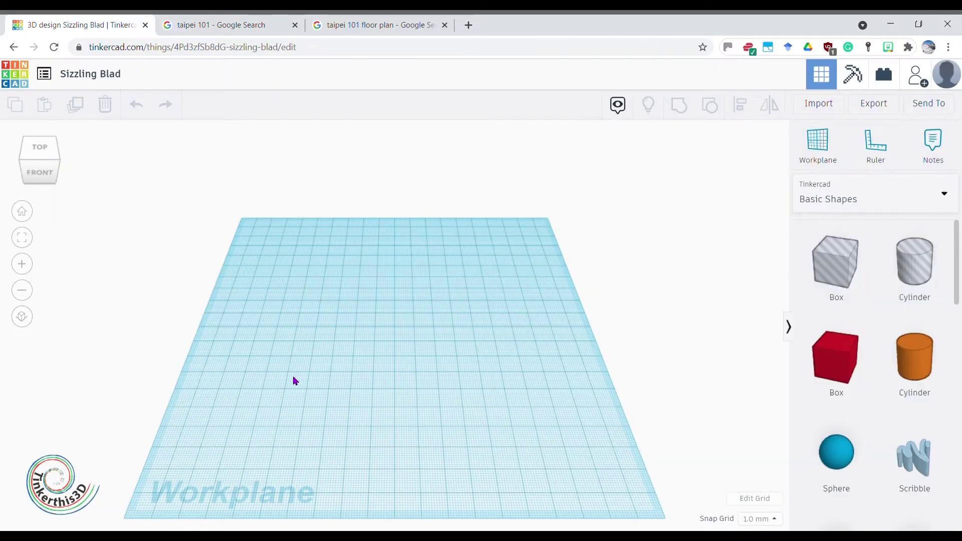
left_click(118, 78)
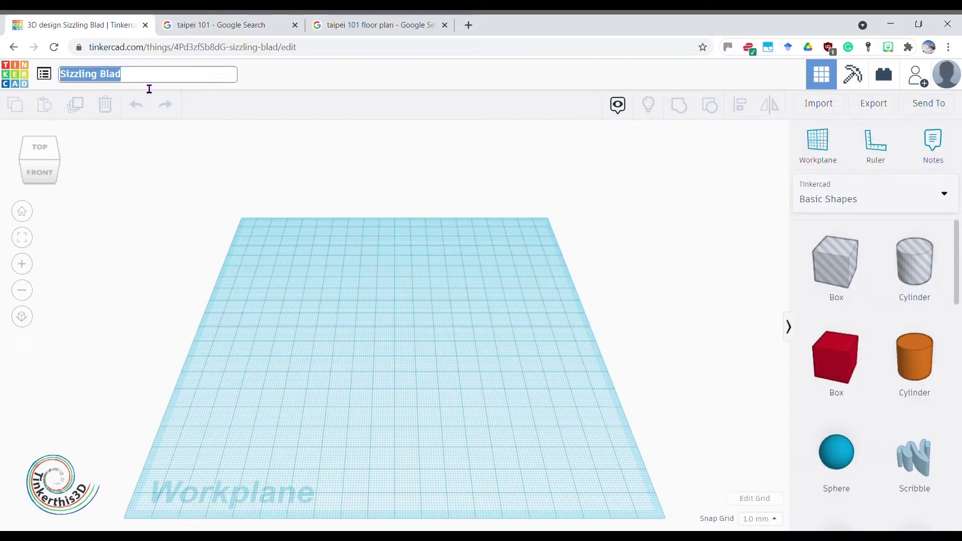
type("Taipei 101")
key("Return")
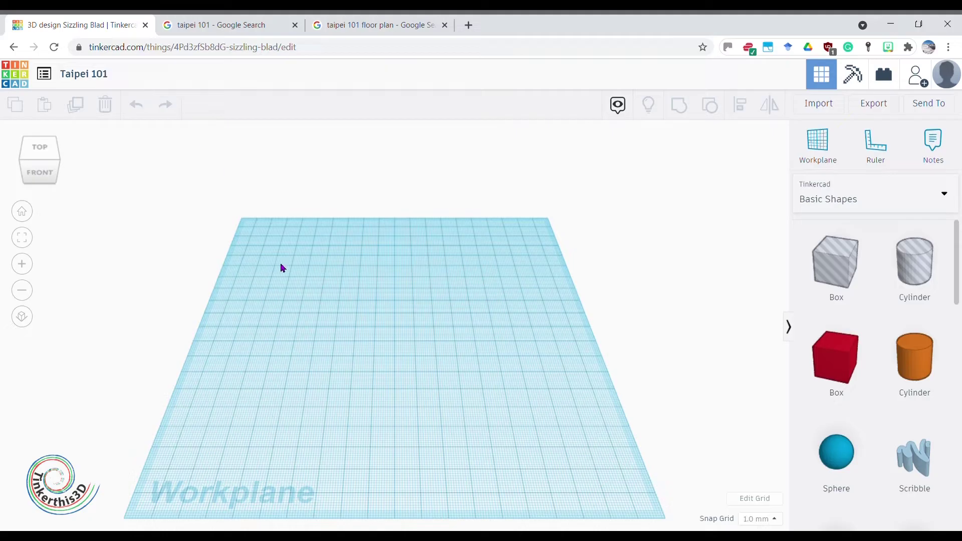
Examine the Taipei 101 photo and the elevation drawing for the tower's overall shape, and return to the design
left_click(256, 21)
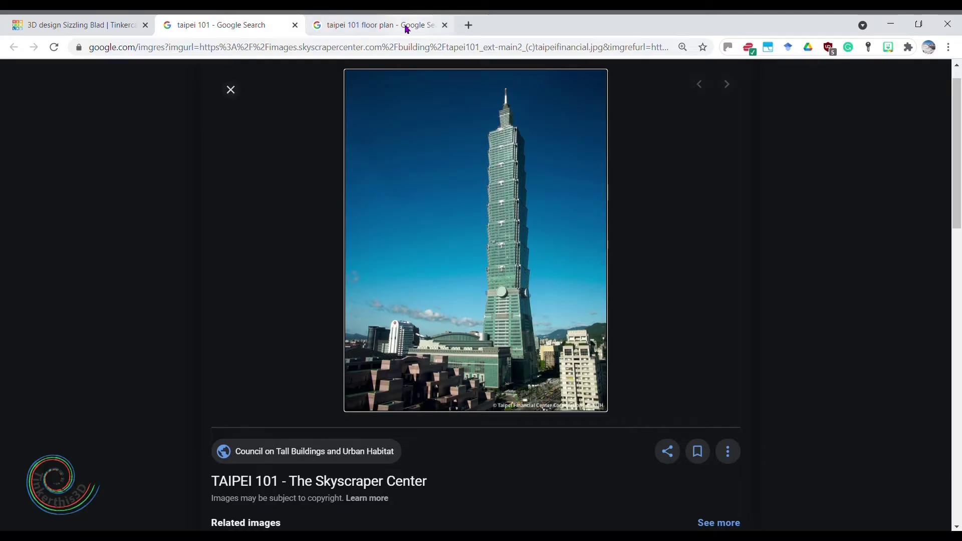
left_click(426, 27)
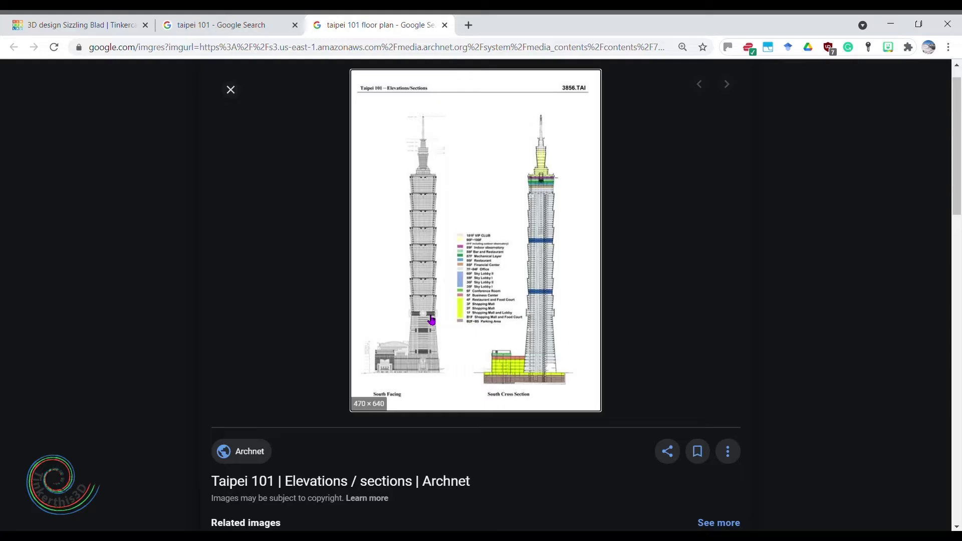
left_click(96, 31)
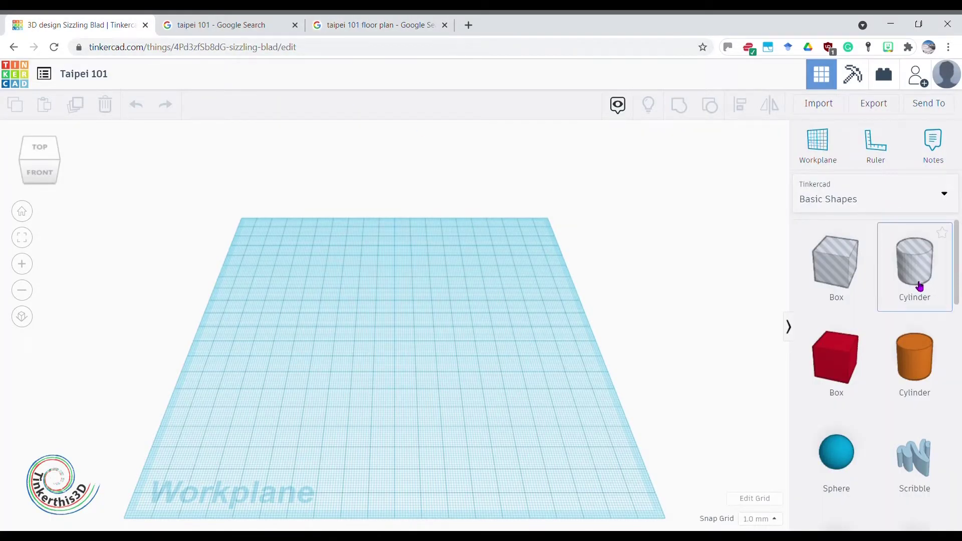
Place a pyramid on the workplane and stretch its height to 75 mm
scroll(867, 356, "down", 3)
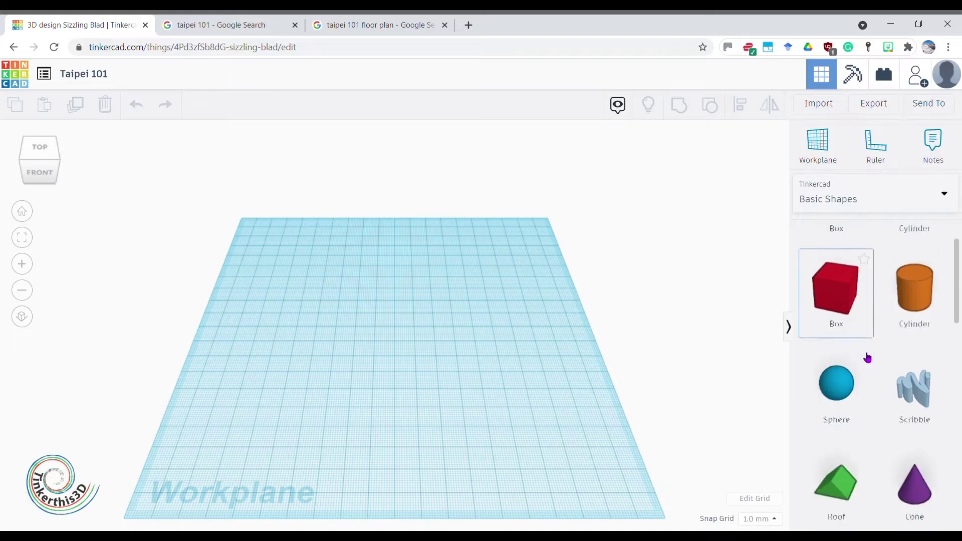
scroll(869, 386, "down", 5)
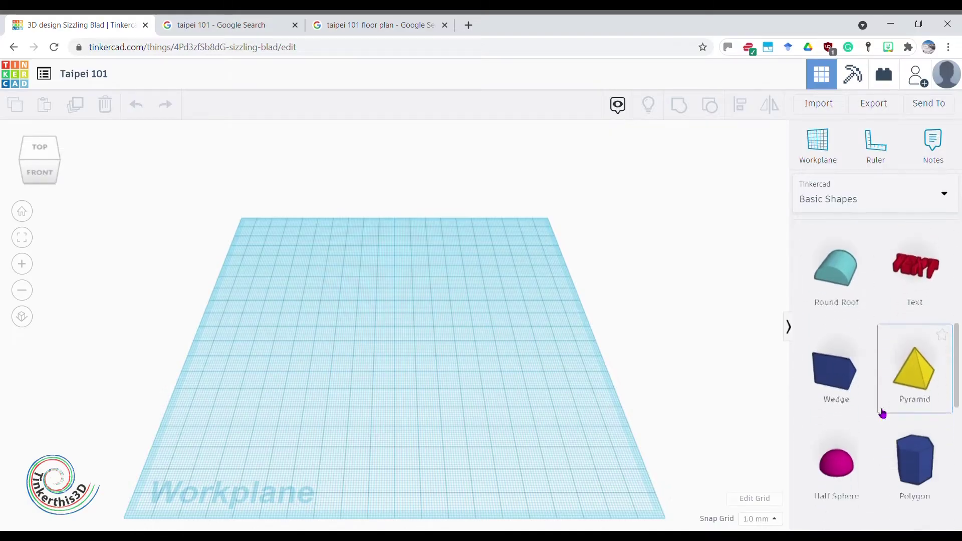
left_click_drag(933, 373, 371, 393)
right_click_drag(407, 389, 398, 354)
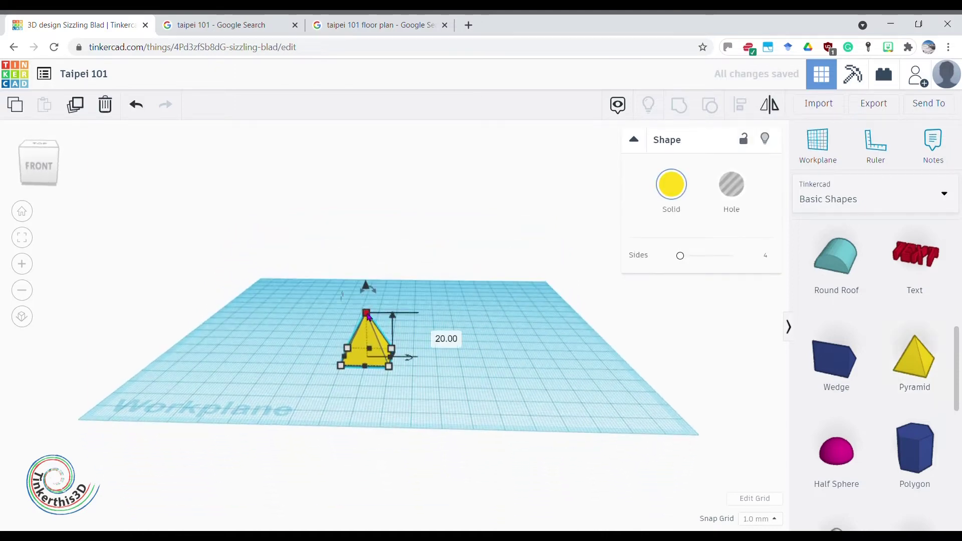
left_click_drag(367, 285, 374, 177)
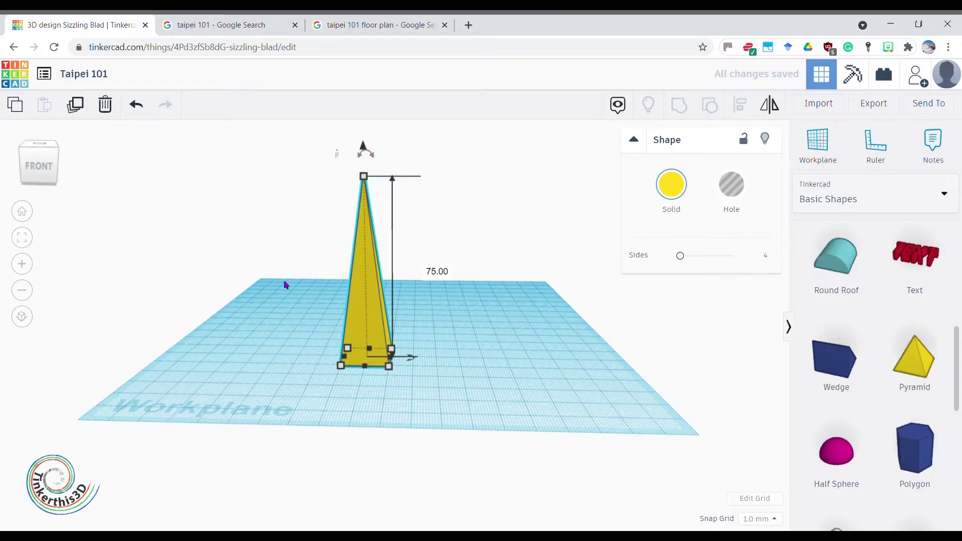
right_click_drag(406, 336, 285, 319)
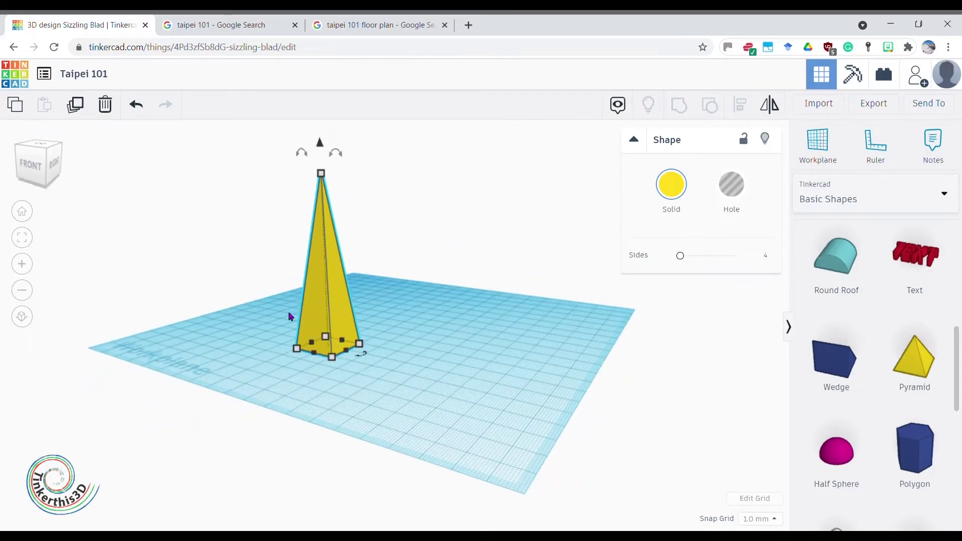
Place a paraboloid in front of the pyramid and reduce its steps to the lowest setting for flat faces
scroll(865, 384, "down", 3)
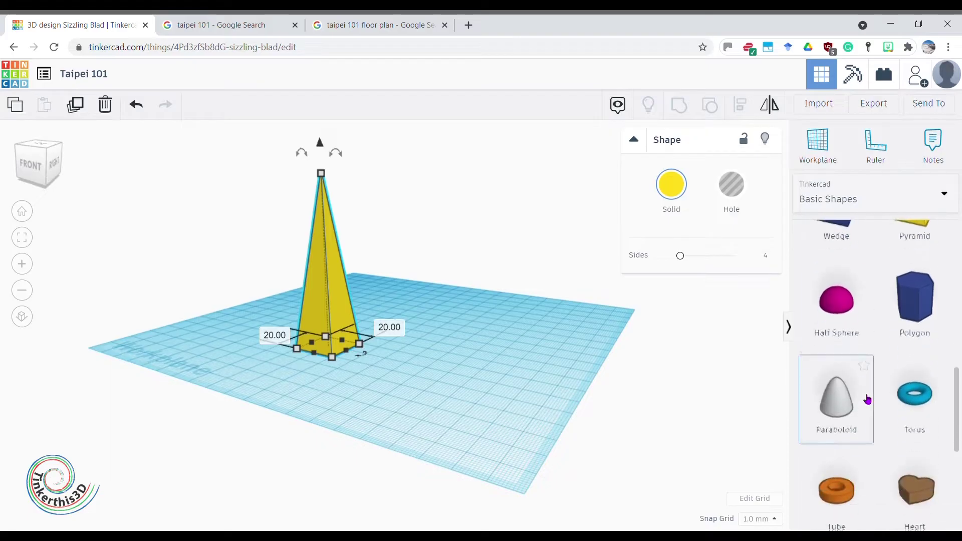
left_click_drag(846, 394, 442, 396)
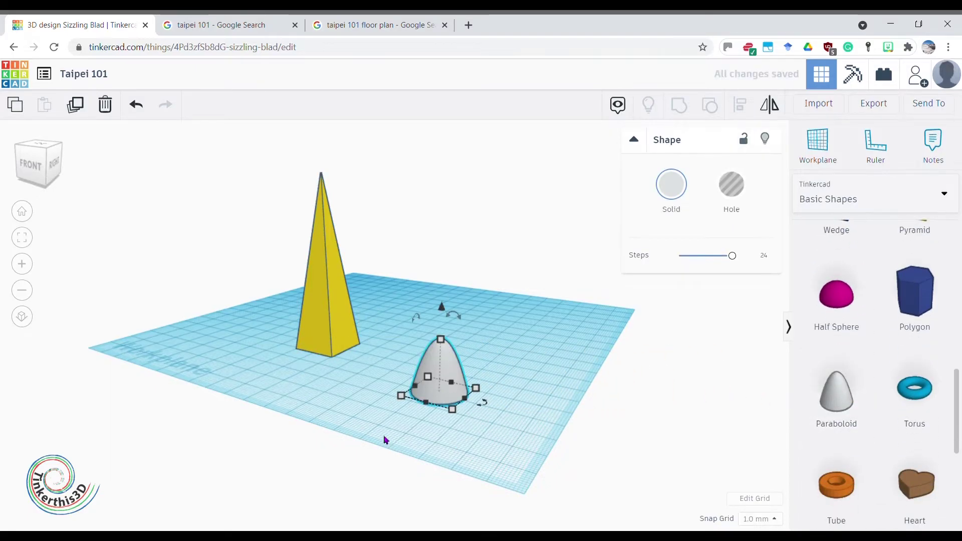
right_click_drag(382, 438, 449, 440)
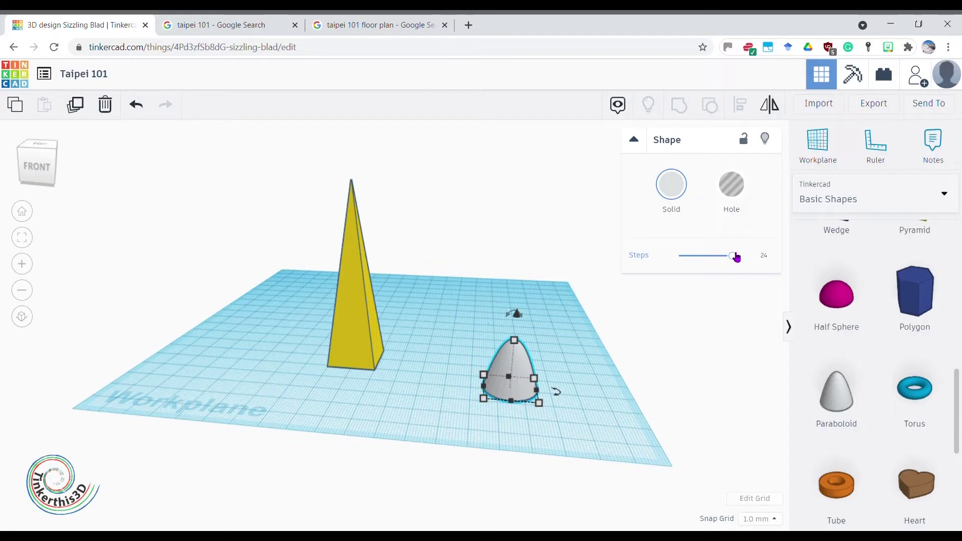
left_click_drag(736, 255, 683, 262)
left_click(570, 428)
mouse_move(569, 427)
right_mouse_down()
mouse_move(603, 434)
mouse_move(539, 434)
mouse_move(565, 418)
right_mouse_up()
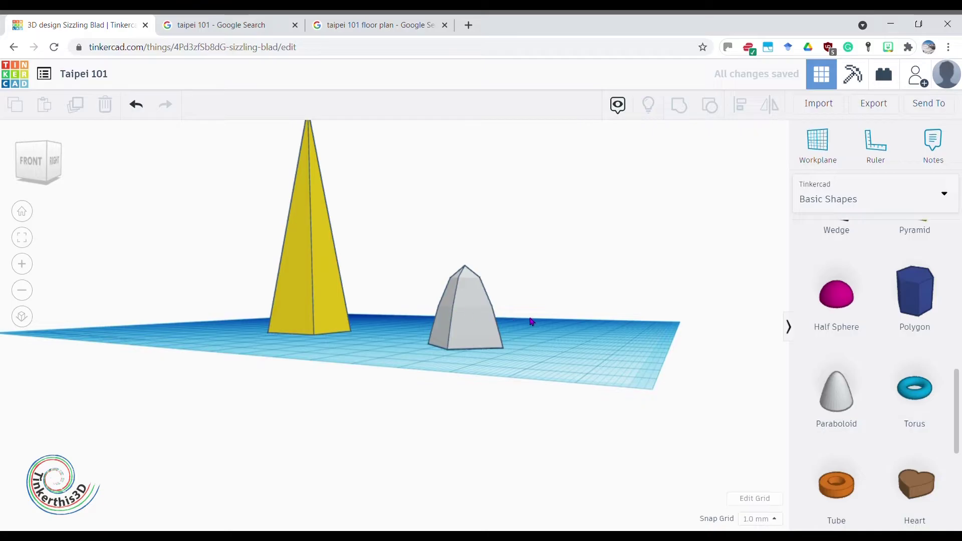
right_click_drag(532, 321, 776, 339)
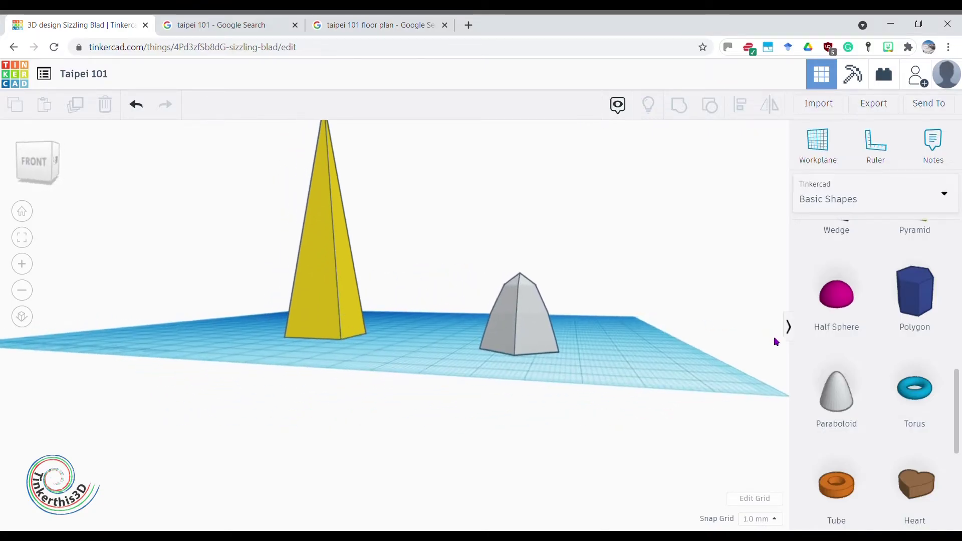
Place a hole box over the faceted paraboloid, covering its upper part, and raise the box 9 mm above the workplane
scroll(907, 375, "up", 10)
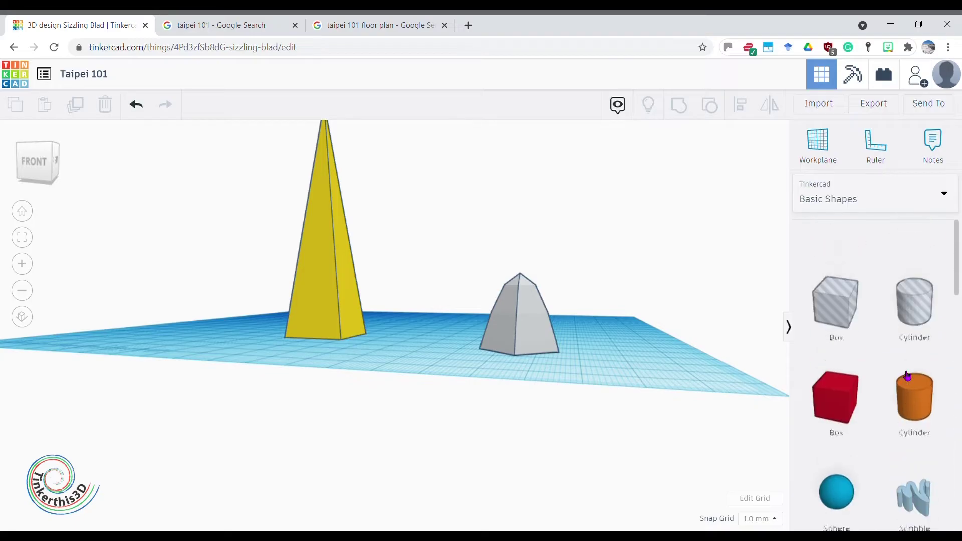
left_click_drag(817, 281, 525, 357)
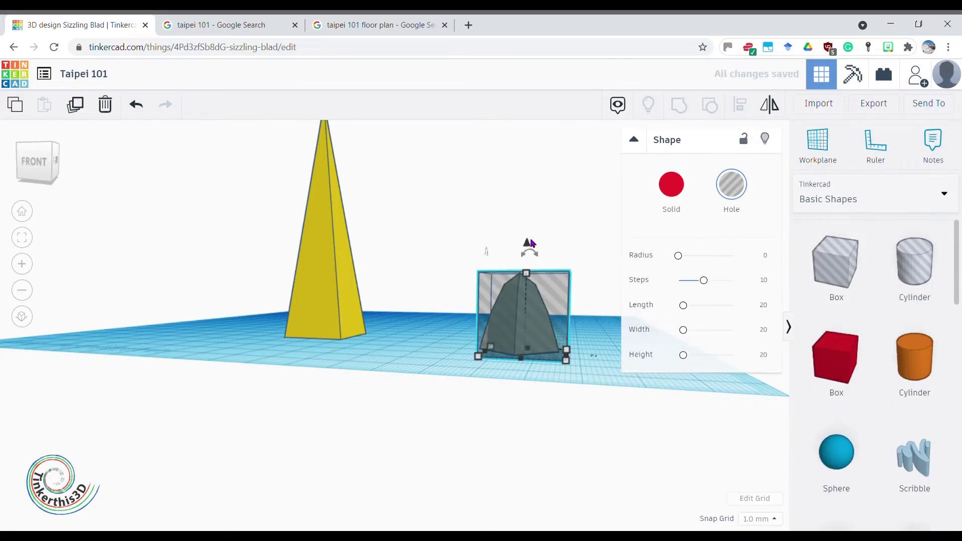
left_click_drag(528, 247, 528, 207)
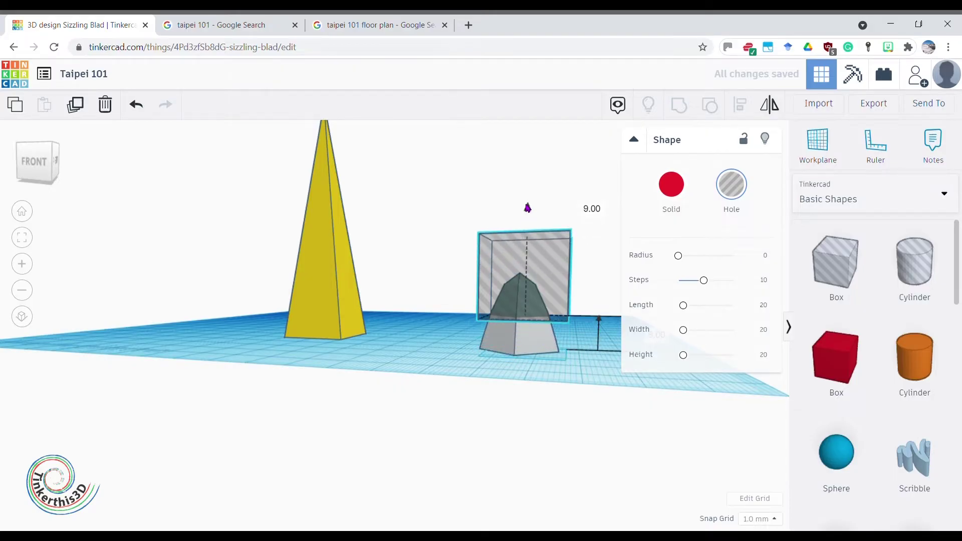
left_click_drag(527, 207, 528, 208)
right_click_drag(528, 207, 196, 269)
left_click_drag(207, 332, 229, 341)
right_click_drag(260, 351, 406, 359)
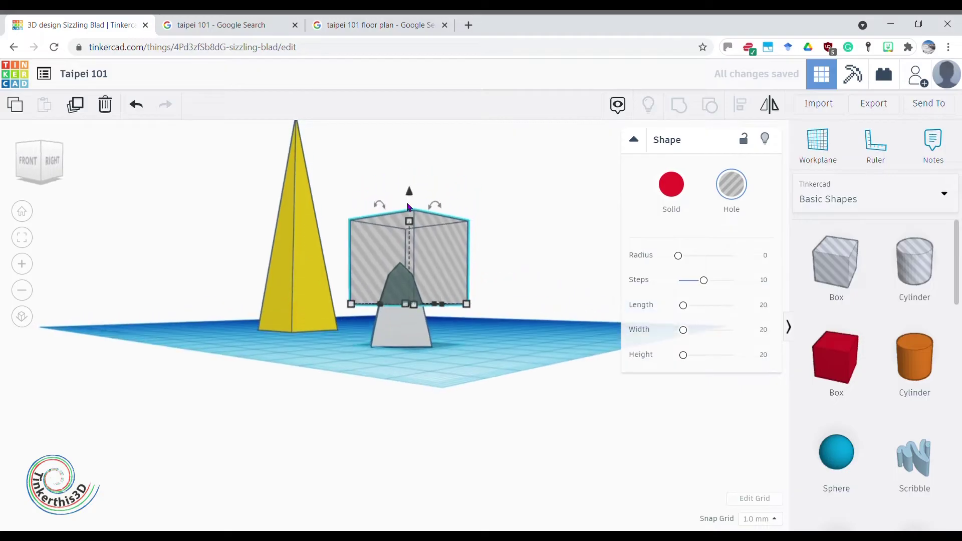
left_click_drag(411, 197, 414, 208)
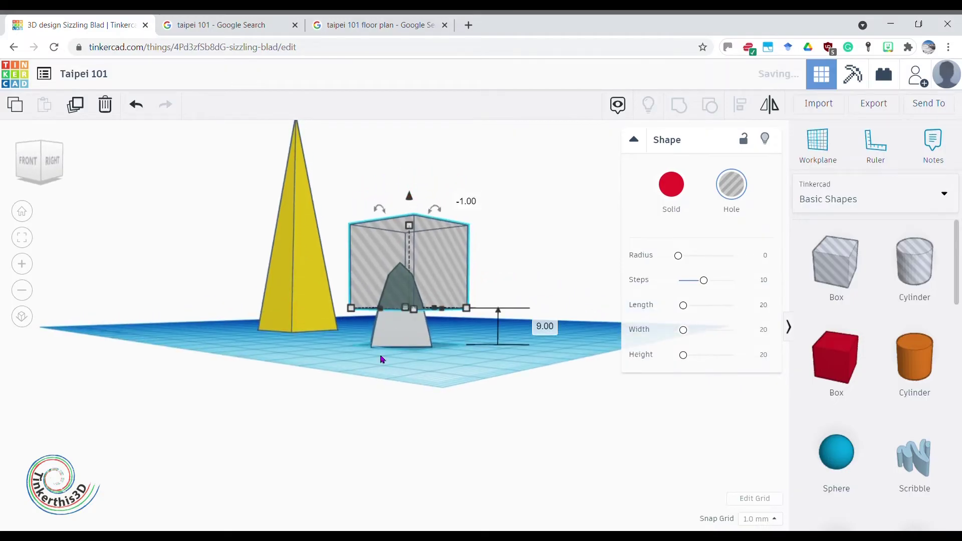
right_click_drag(355, 364, 391, 444)
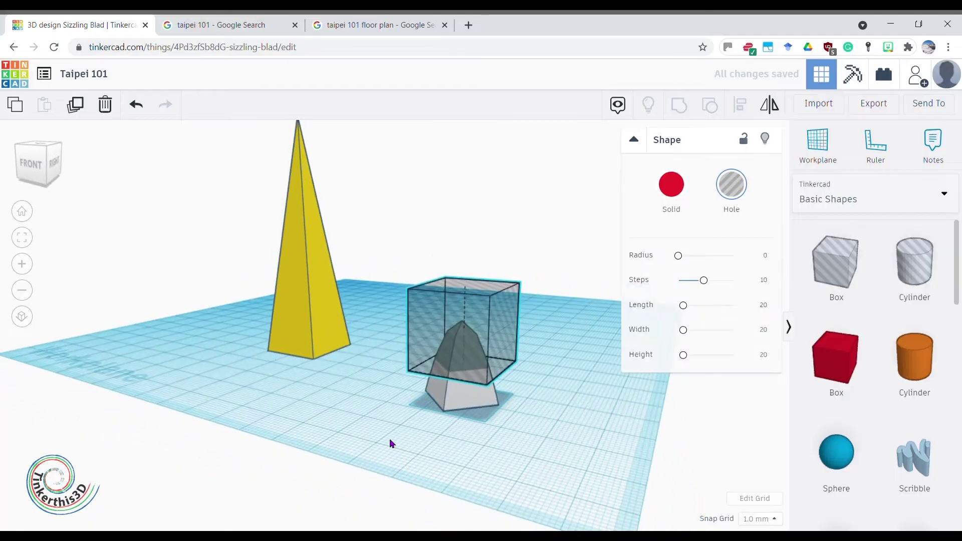
Group the hole box with the paraboloid to cut off its top
left_click(453, 403, "shift")
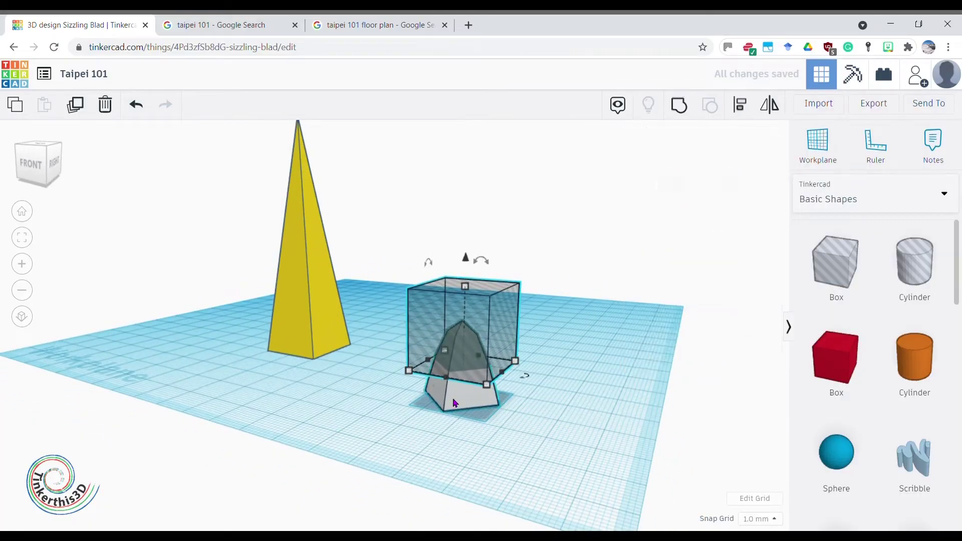
left_click(681, 105)
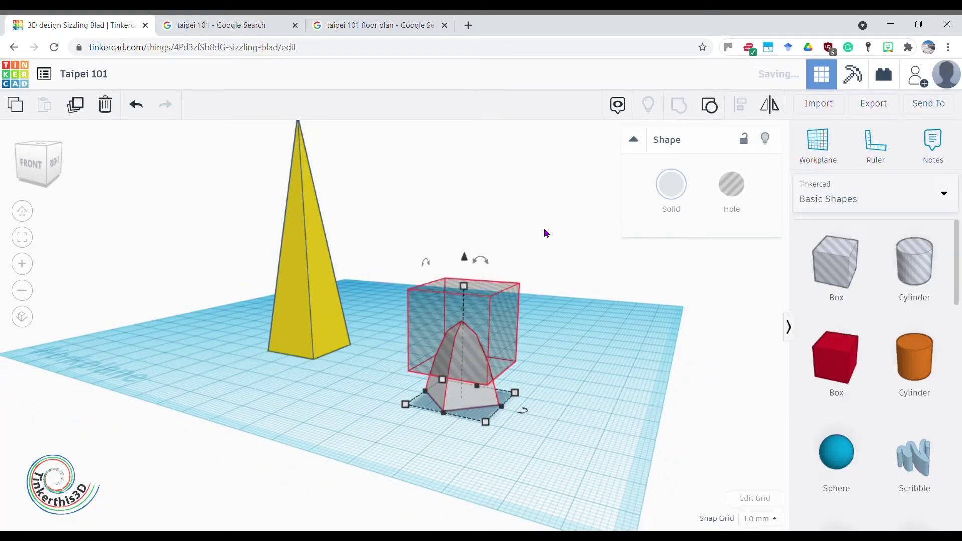
left_click(516, 460)
right_click_drag(544, 404, 432, 369)
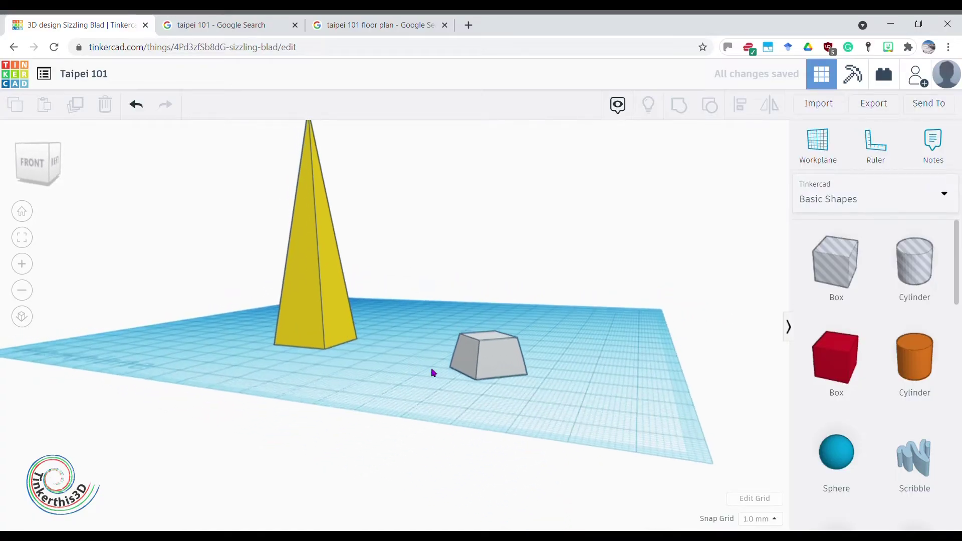
Delete the tall yellow pyramid and move the truncated block farther back on the workplane
left_click(322, 317)
key("Delete")
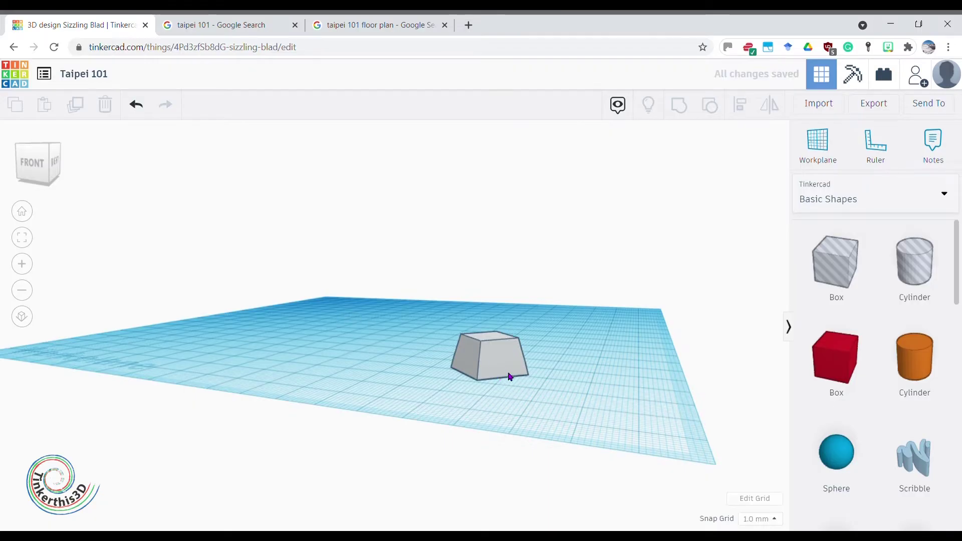
left_click_drag(503, 366, 462, 338)
Check the tower references and duplicate the truncated block, placing the copy beside the original
left_click(230, 25)
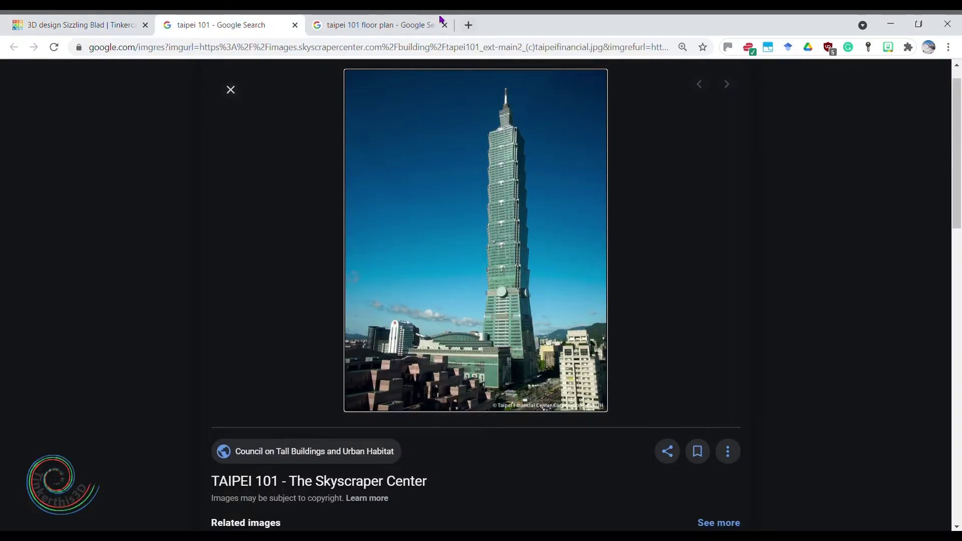
left_click(379, 25)
left_click(75, 25)
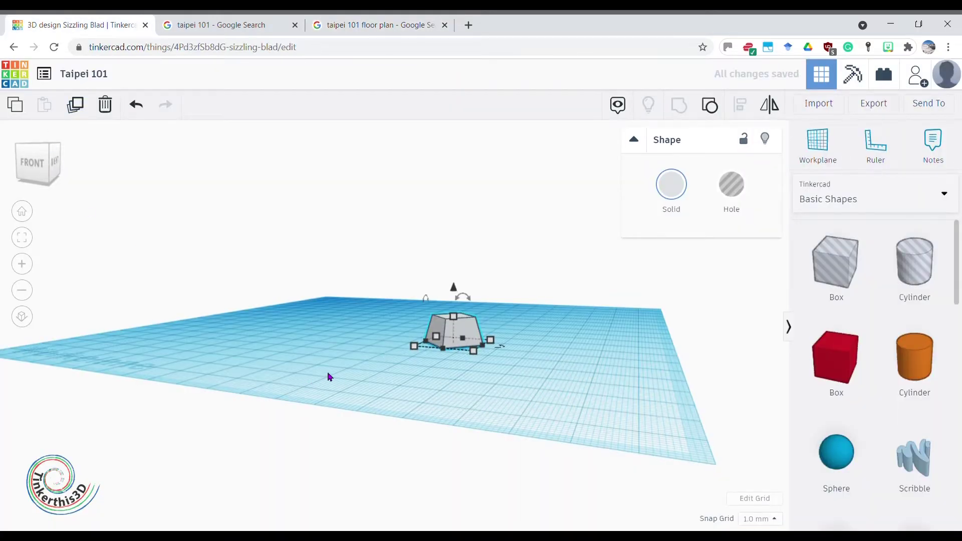
left_click_drag(451, 339, 346, 337)
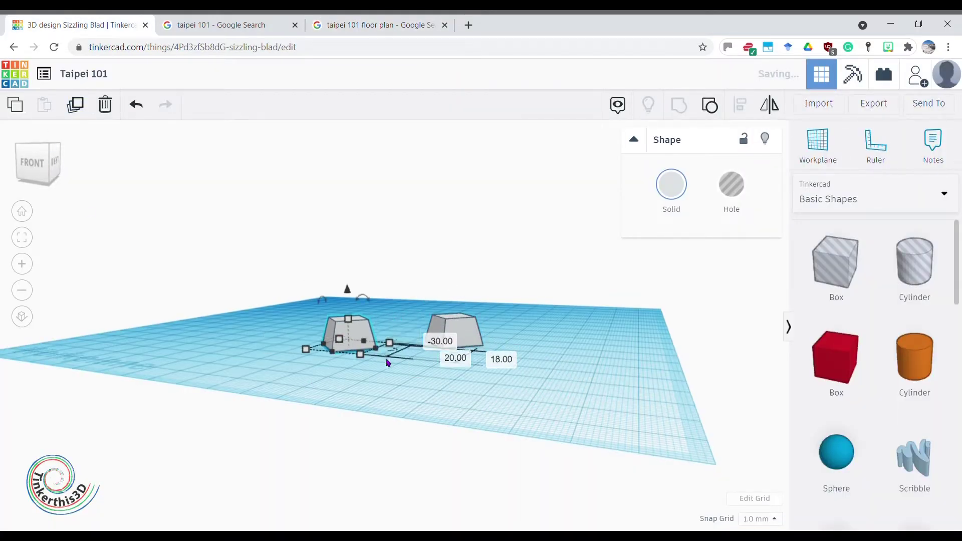
right_click_drag(386, 357, 341, 361)
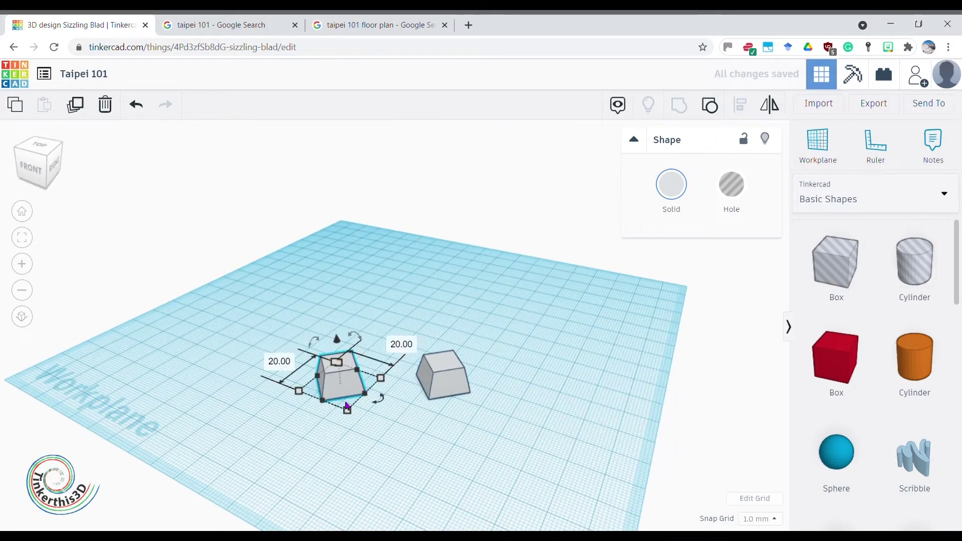
Stretch the copied block's height to 25 mm for the tower base
right_click_drag(344, 402, 335, 383)
left_click_drag(328, 337, 323, 287)
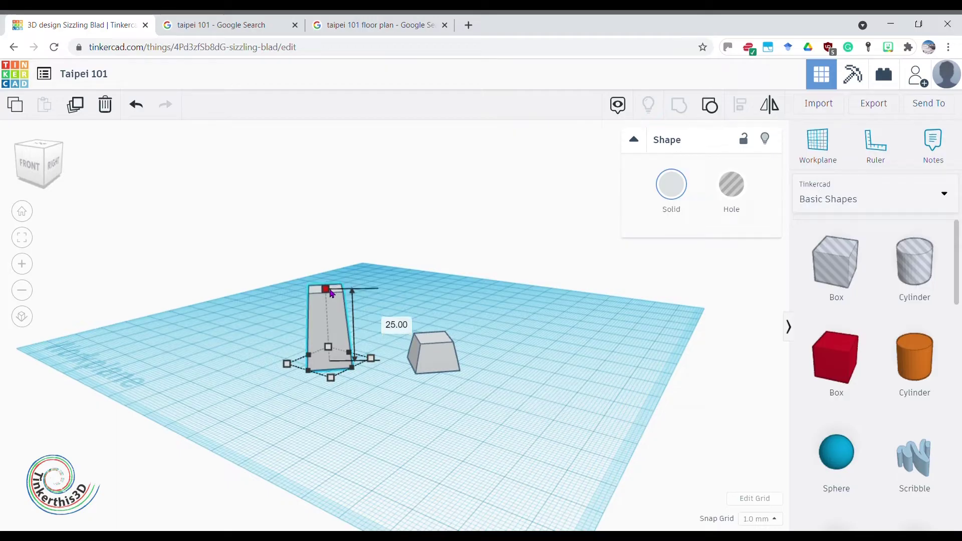
left_click(363, 410)
right_click_drag(364, 410, 321, 403)
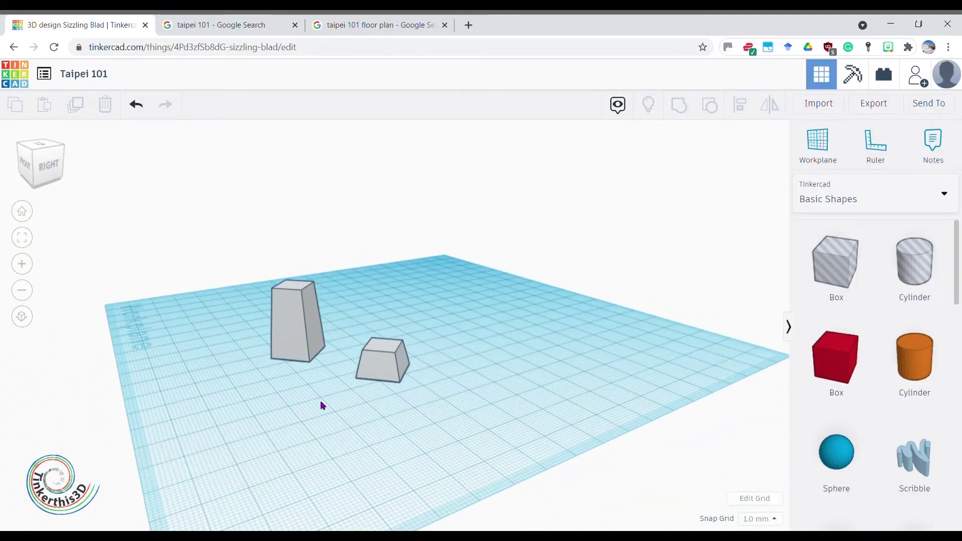
Rotate the short truncated block 180° so it stands upside down, wider face up
left_click(377, 365)
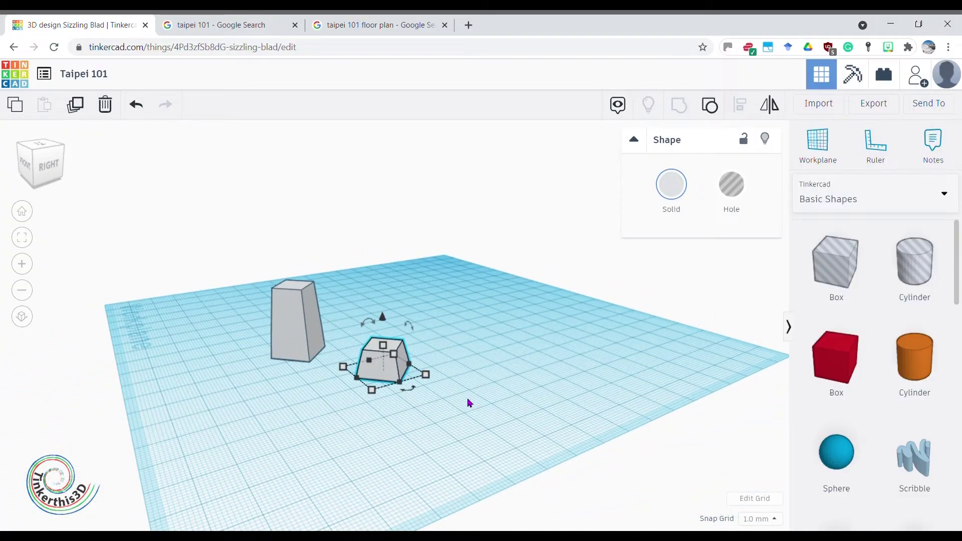
right_click_drag(470, 403, 362, 336)
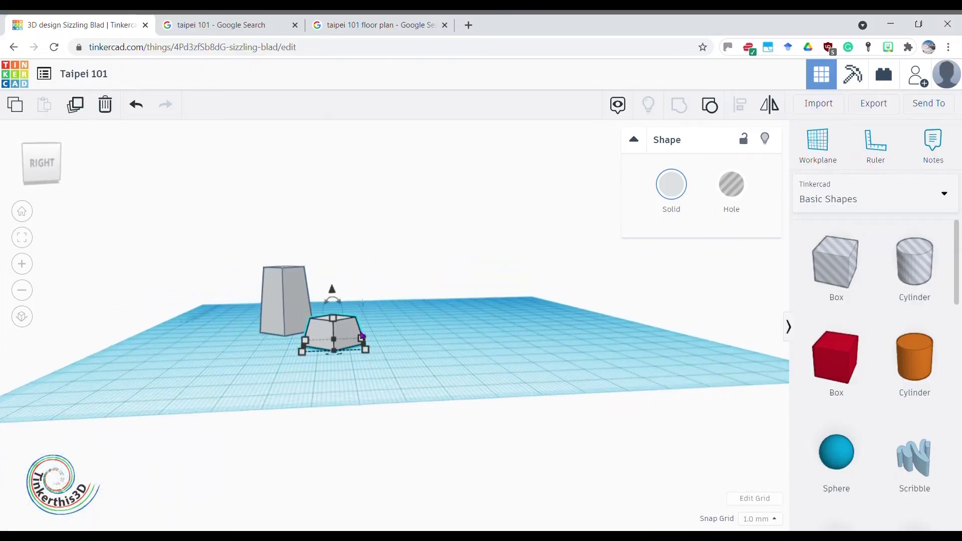
mouse_move(344, 300)
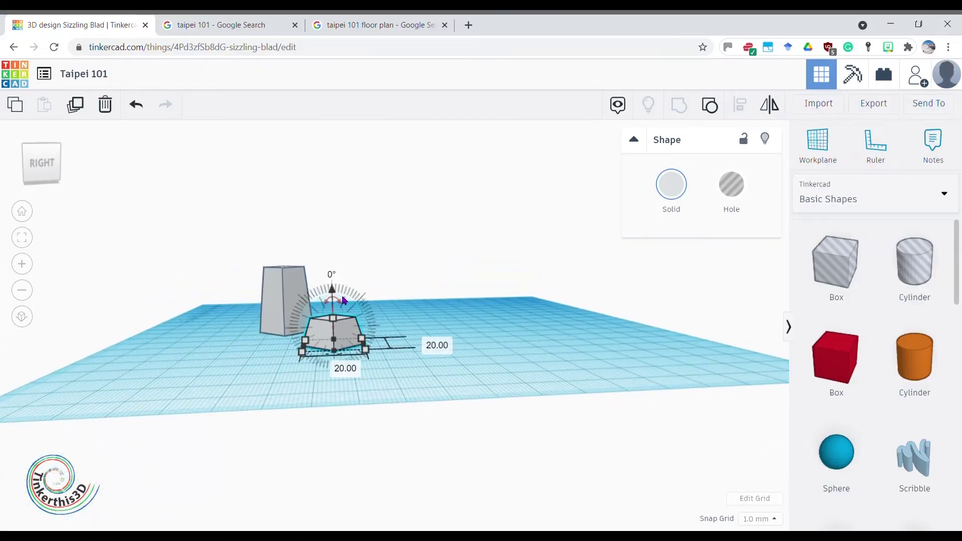
left_click_drag(334, 305, 371, 315)
left_click(341, 329)
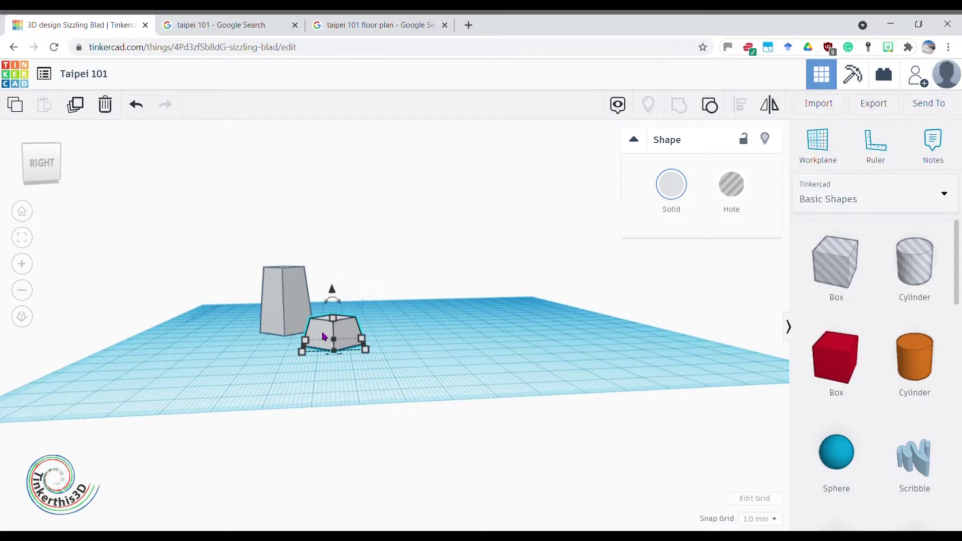
left_click_drag(330, 280, 350, 396)
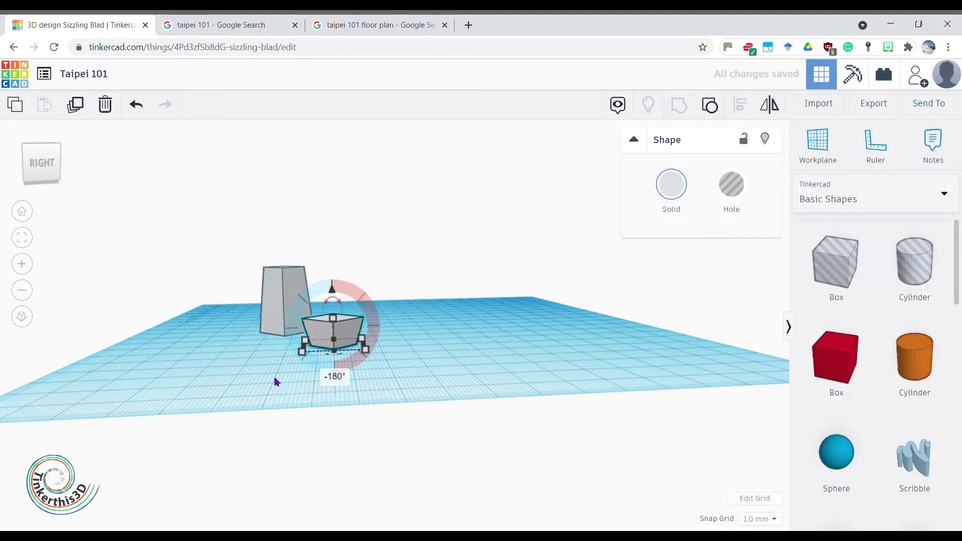
left_click(239, 378)
right_click_drag(262, 375, 310, 377)
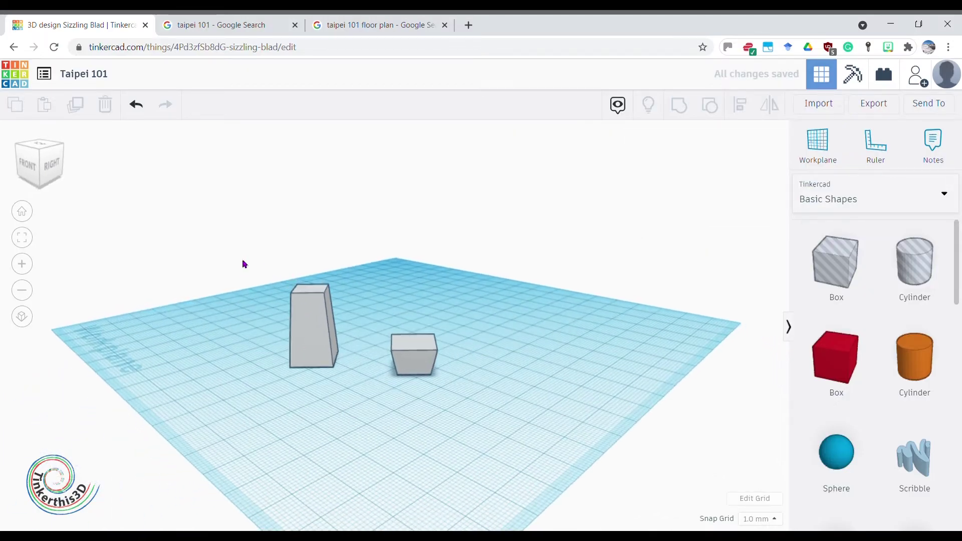
Center-align the tall base and the inverted block with each other along both horizontal axes
left_click_drag(242, 259, 465, 409)
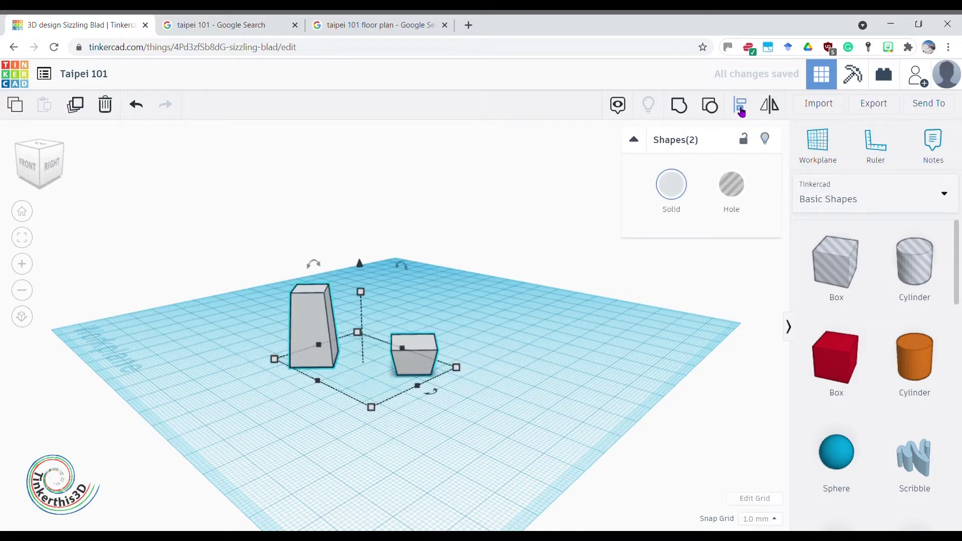
left_click(741, 104)
left_click(434, 393)
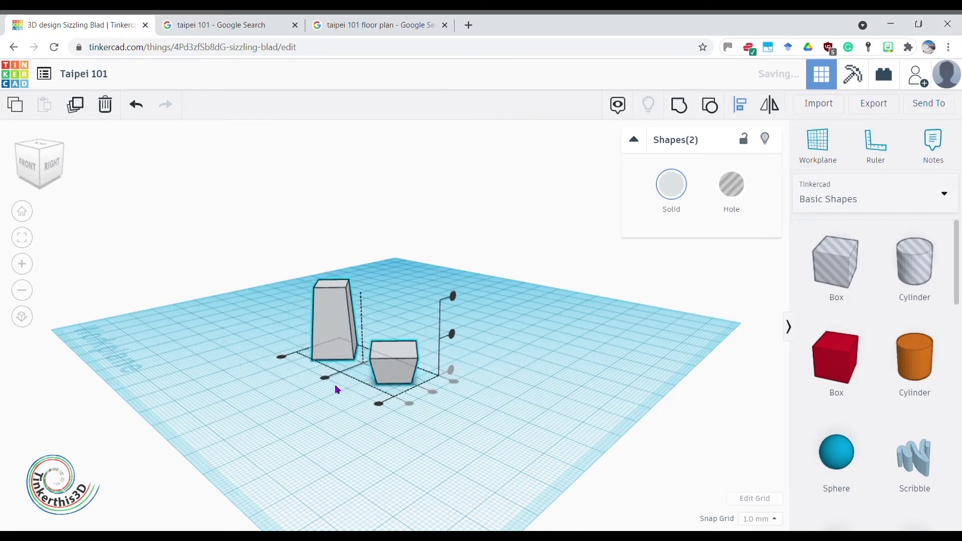
left_click(325, 379)
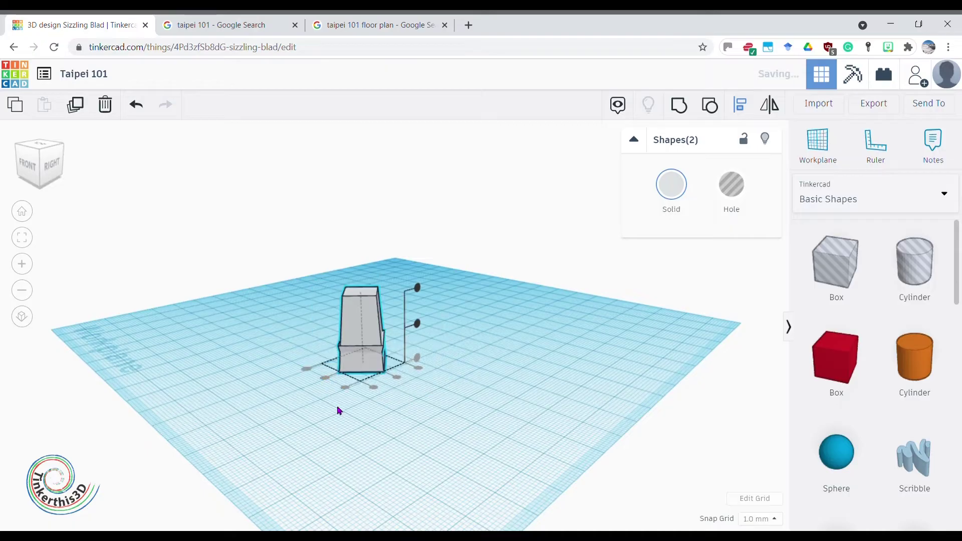
left_click(419, 425)
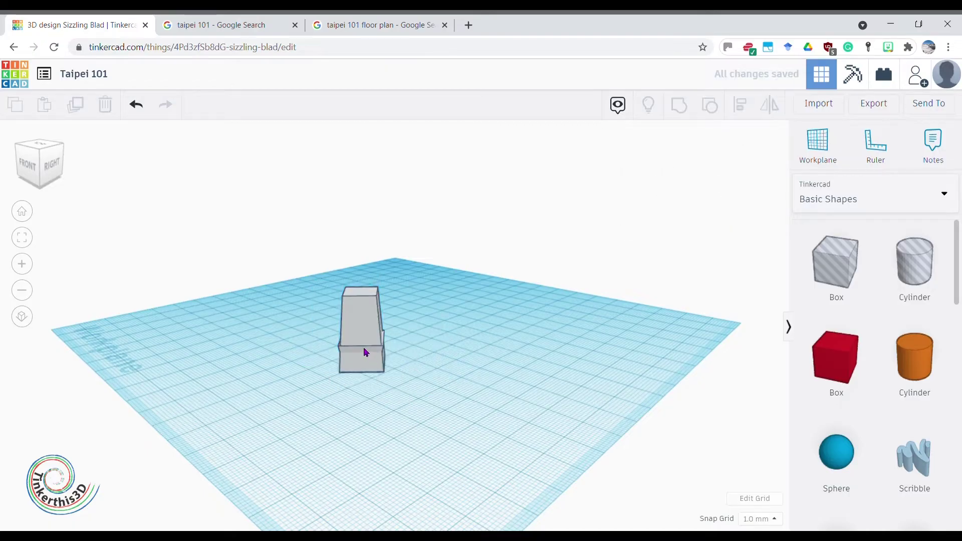
Raise the inverted block to 25 mm above the workplane so it sits on top of the tall base
left_click(364, 353)
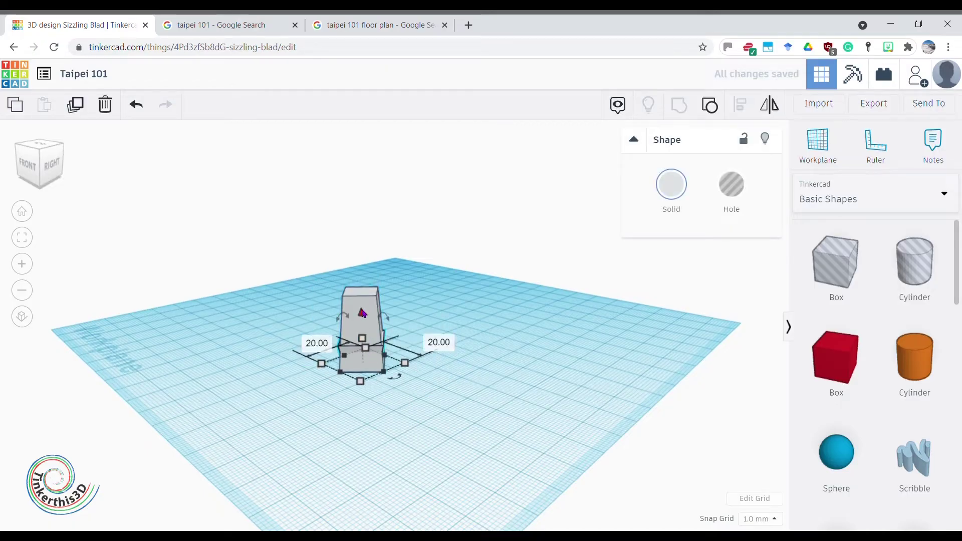
left_click_drag(363, 314, 366, 232)
left_click(481, 390)
right_click_drag(488, 389, 490, 376)
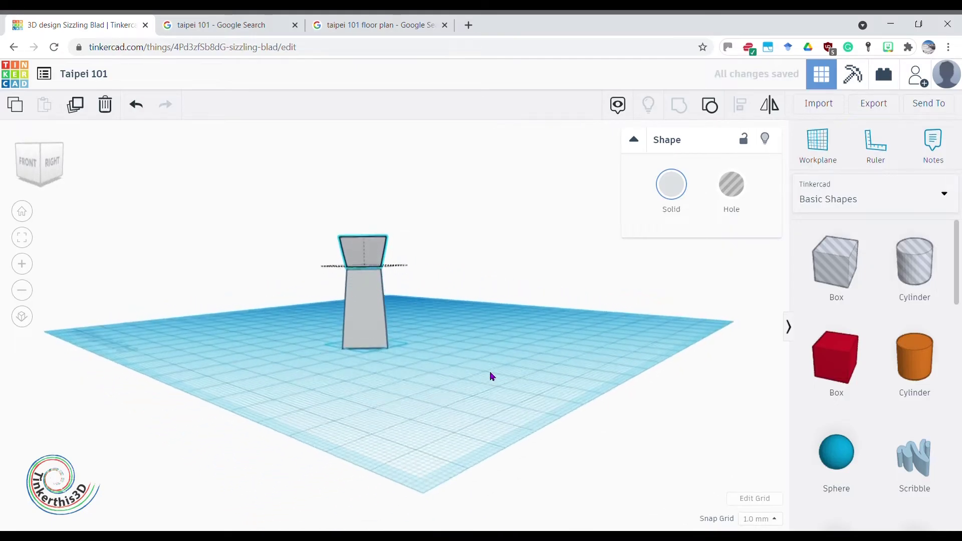
right_click_drag(412, 316, 469, 322)
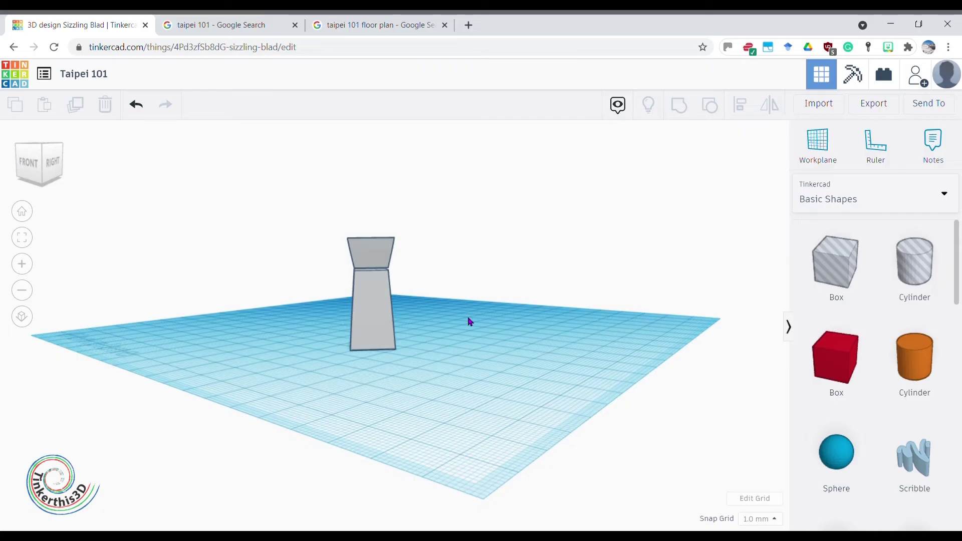
left_click(370, 259)
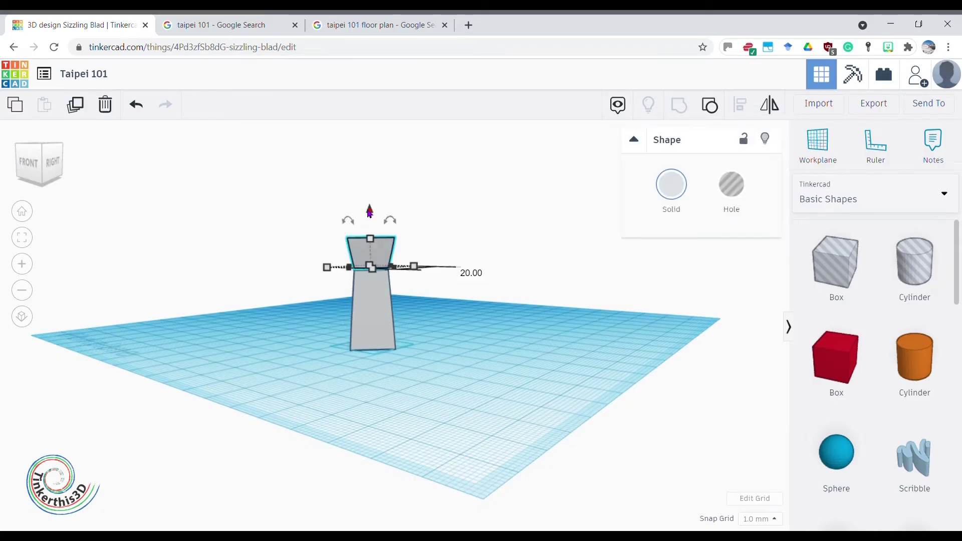
left_click_drag(369, 212, 372, 189)
left_click(488, 304)
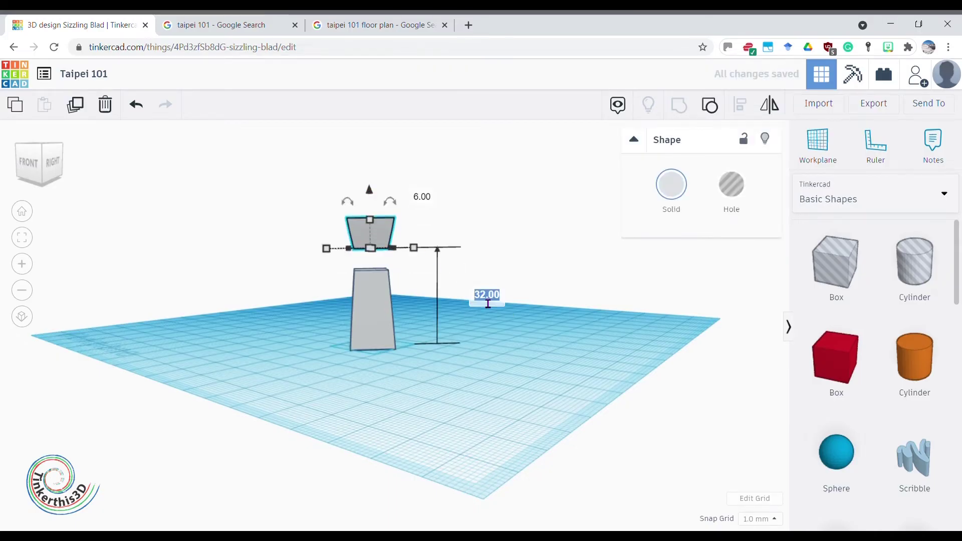
type("25")
key("Return")
left_click(457, 365)
mouse_move(458, 365)
right_mouse_down()
mouse_move(528, 386)
mouse_move(489, 391)
mouse_move(473, 371)
right_mouse_up()
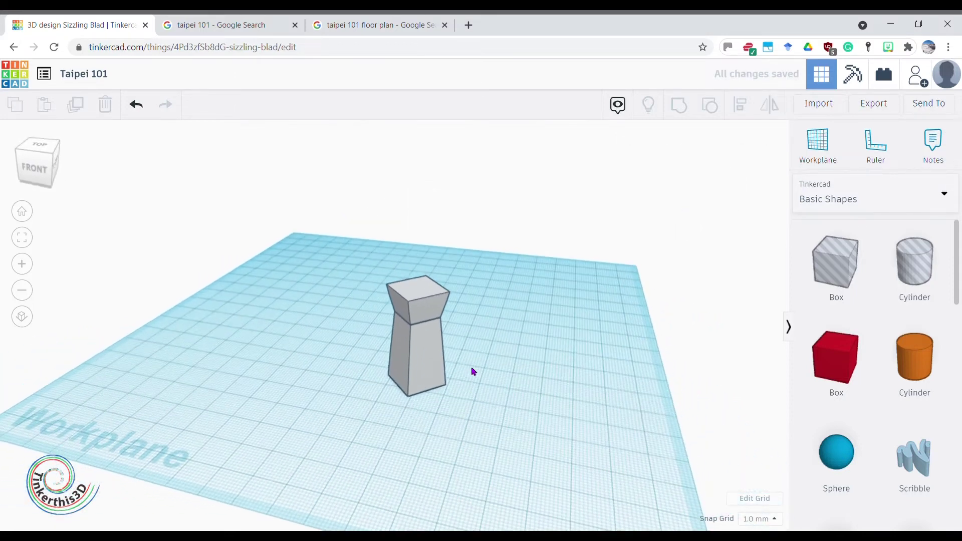
Set the inverted block's height to 10 mm
left_click(428, 302)
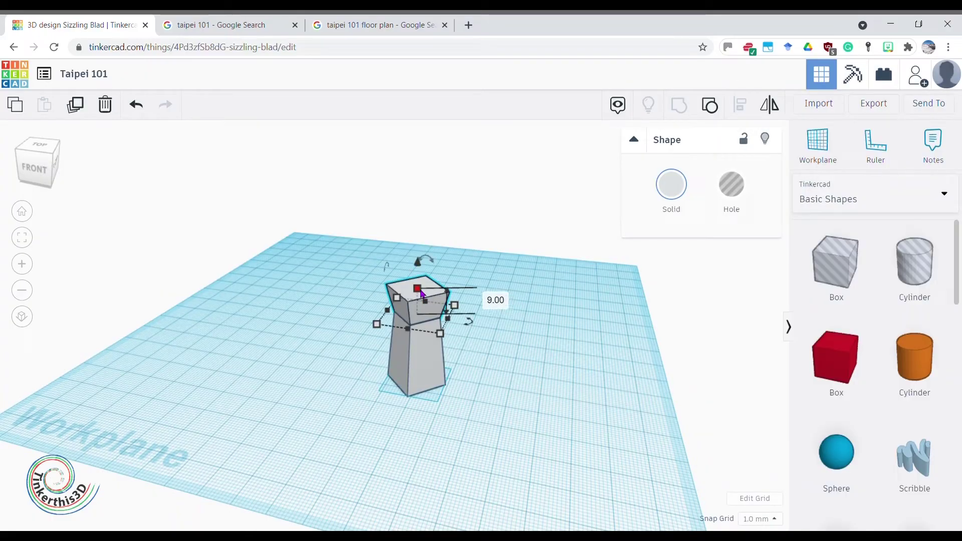
right_click_drag(561, 376, 484, 362)
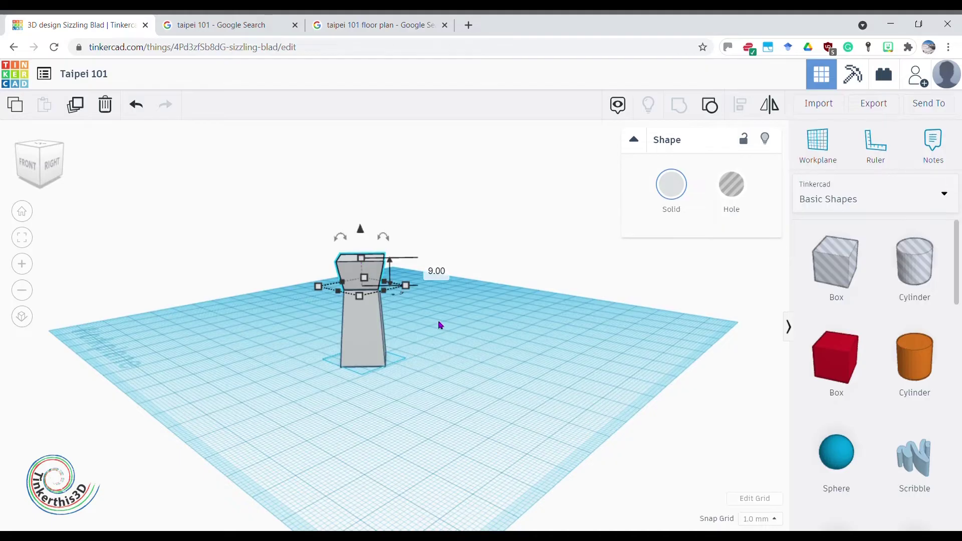
left_click(444, 275)
type("10")
key("Return")
left_click(420, 381)
mouse_move(420, 381)
right_mouse_down()
mouse_move(545, 374)
mouse_move(419, 385)
right_mouse_up()
Duplicate the inverted block and raise the copy to 35 mm above the workplane, stacked on the first one
left_click(365, 294)
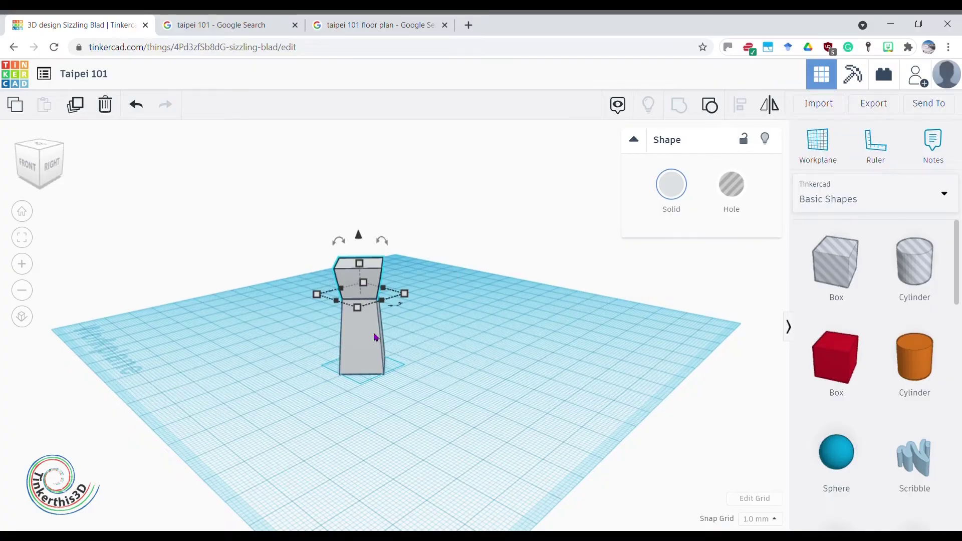
left_click(77, 105)
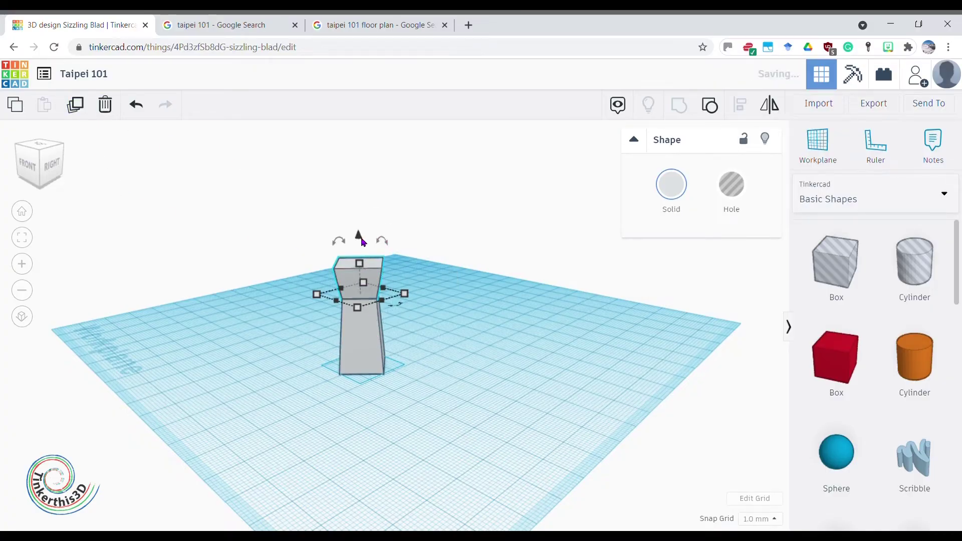
left_click_drag(360, 237, 358, 203)
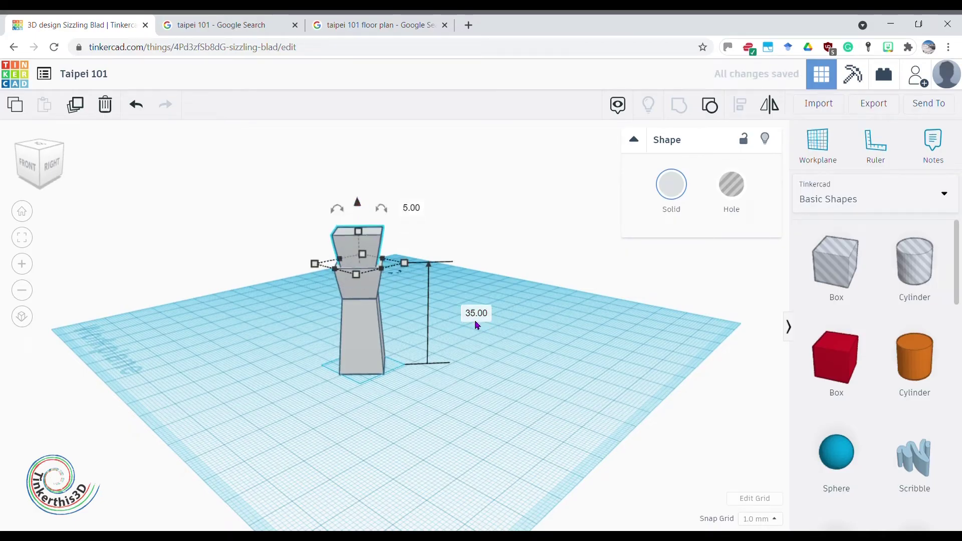
left_click(379, 386)
Duplicate the top segment, raise the copy 10 mm to 45 mm, and repeat the duplication for two more stacked segments
left_click(364, 242)
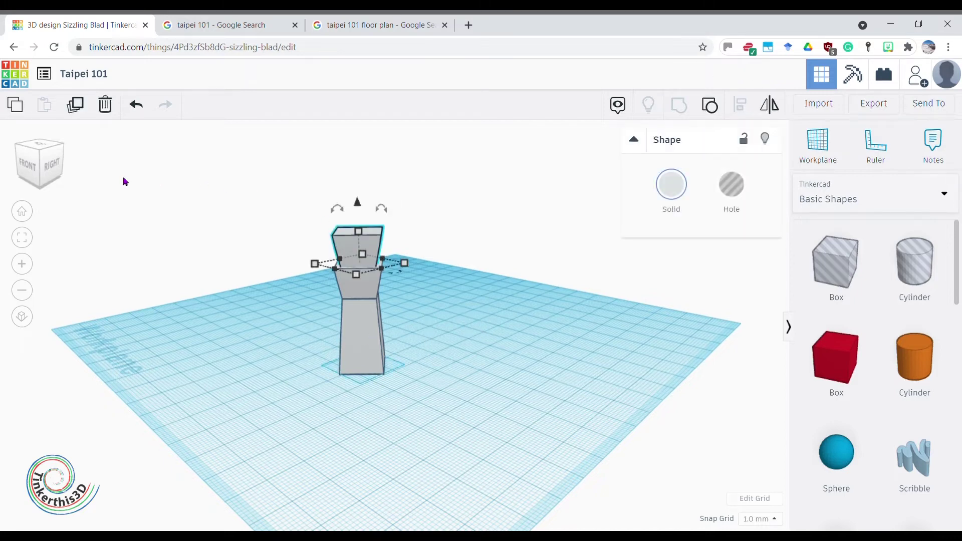
left_click(75, 106)
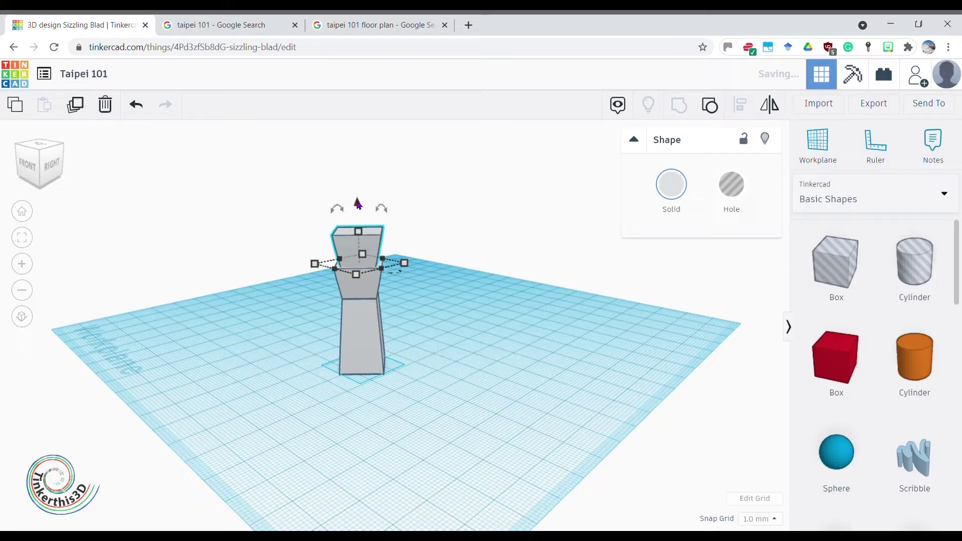
left_click_drag(358, 204, 356, 169)
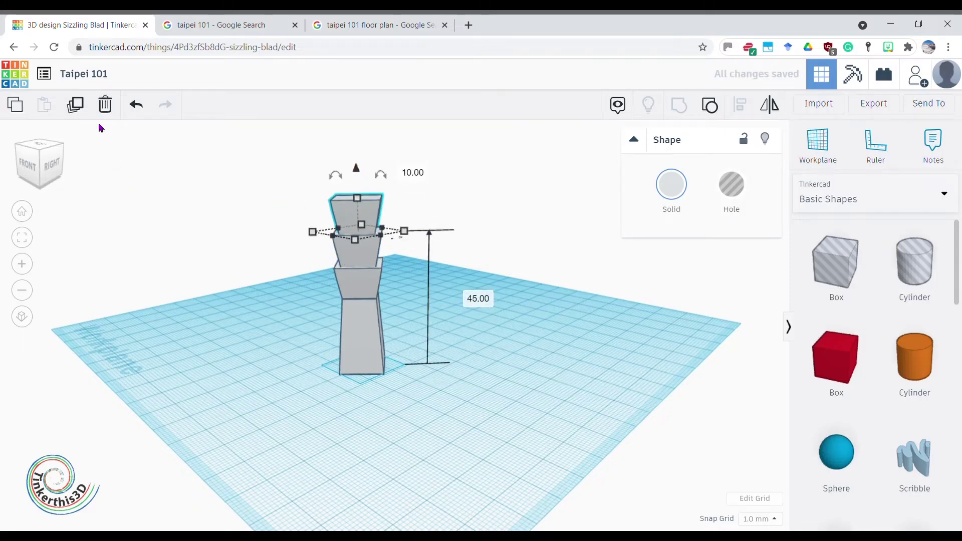
key("ctrl+d")
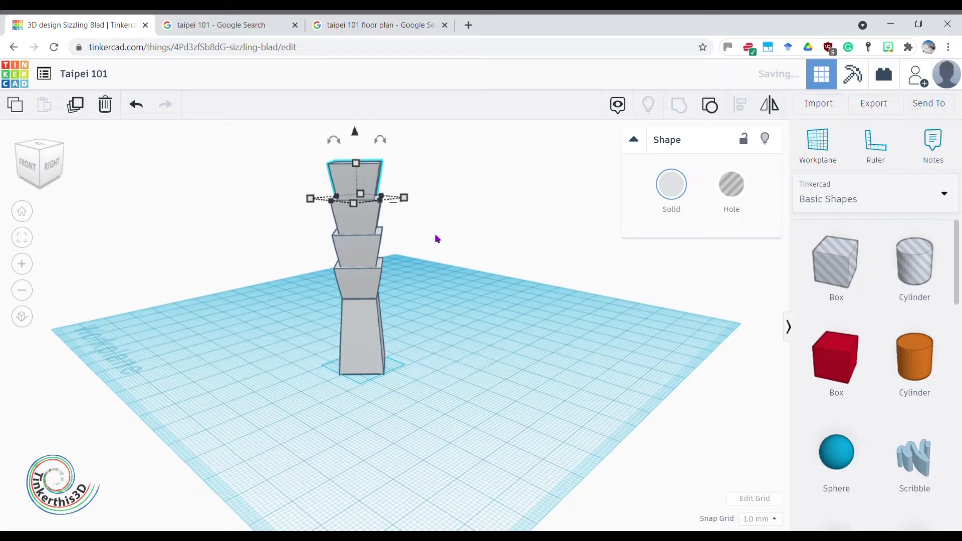
scroll(434, 237, "down", 2)
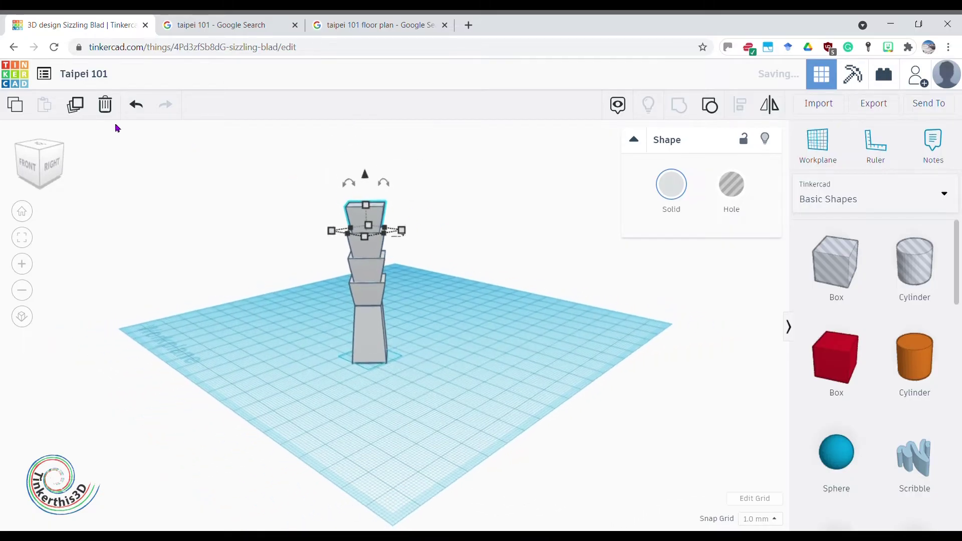
left_click(76, 105)
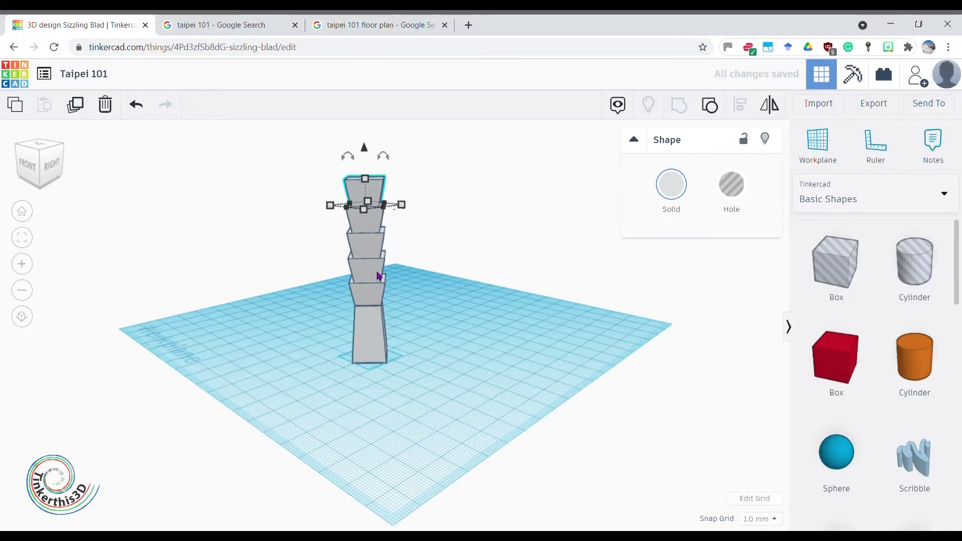
Check the tower photo and repeat the duplication for three more segments, making a stack of eight inverted segments
left_click(224, 26)
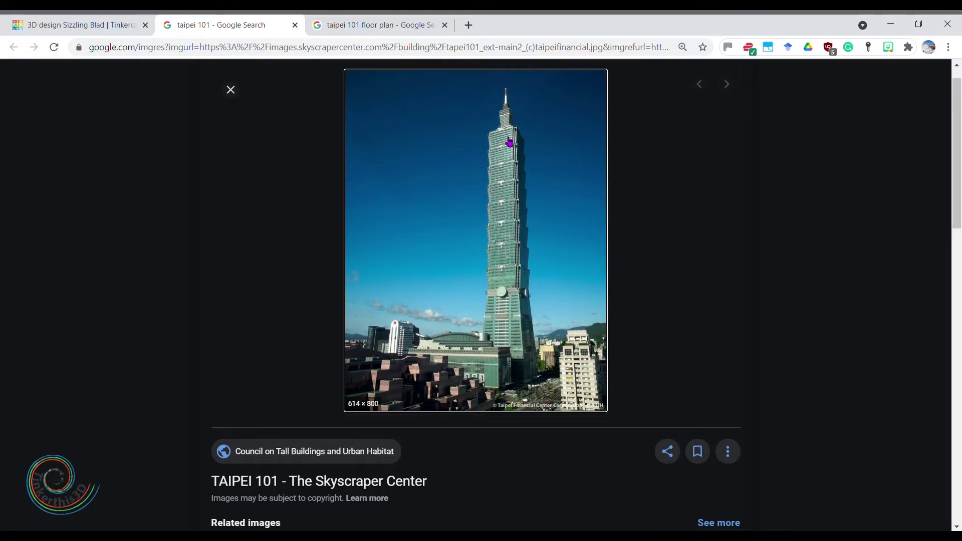
left_click(69, 26)
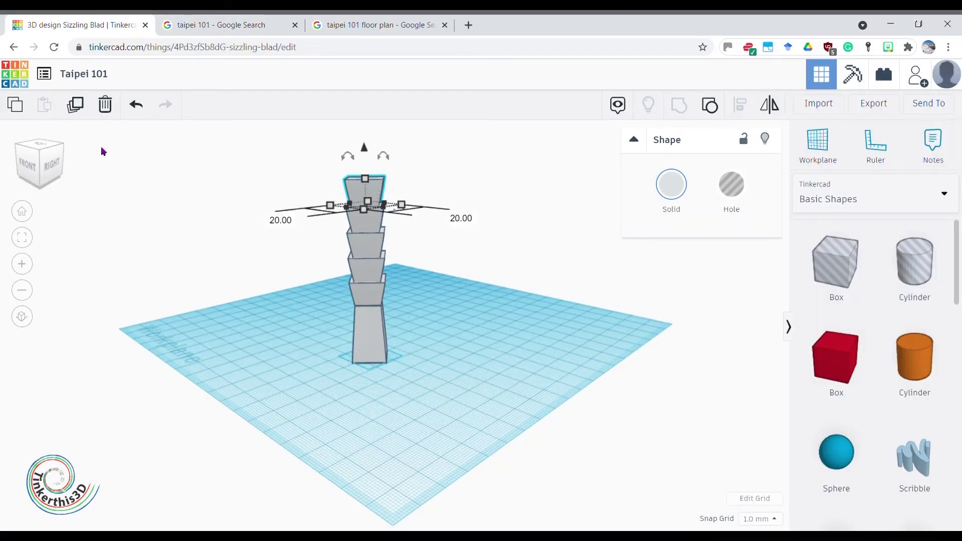
left_click(82, 109)
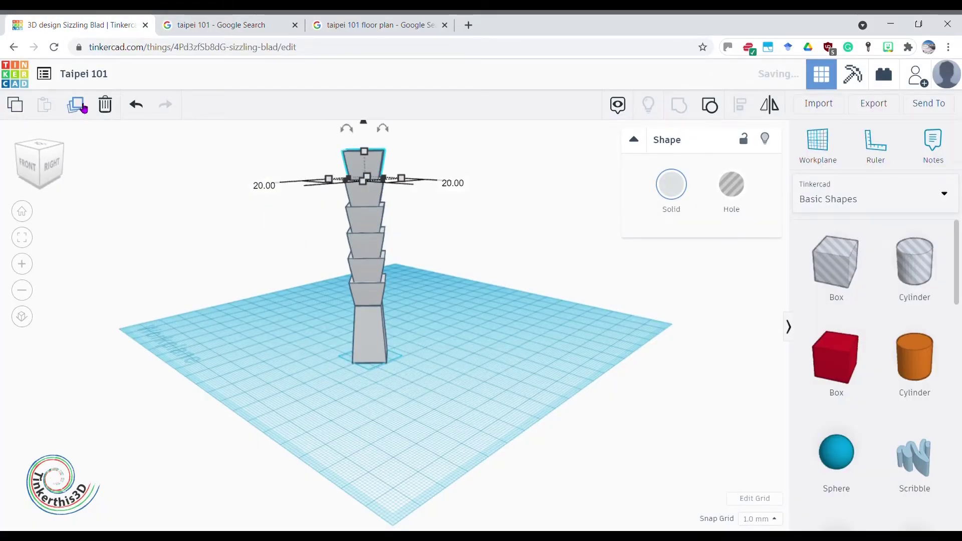
left_click(82, 108)
Inspect the stacked tower from the side and compare its top with the spire in the reference photo
scroll(278, 273, "down", 5)
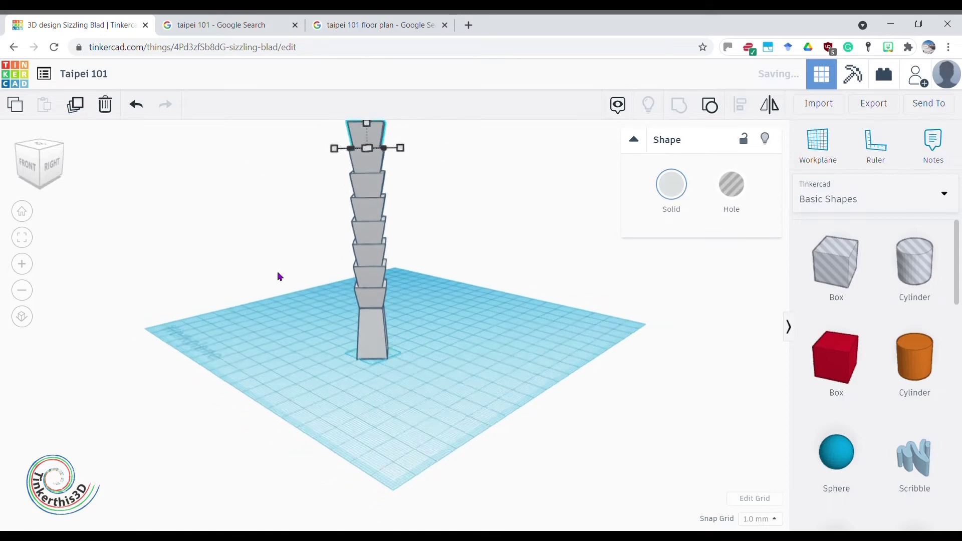
scroll(408, 299, "up", 4)
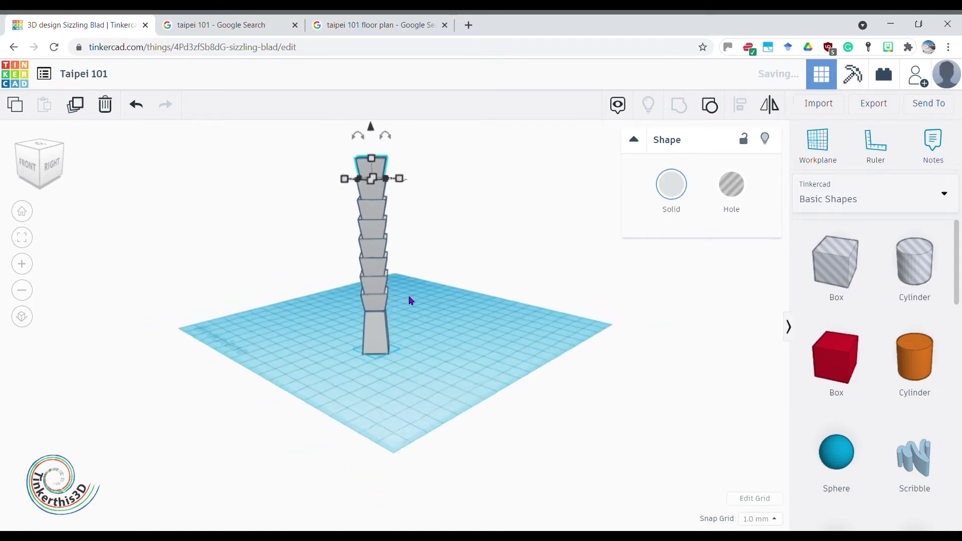
scroll(404, 320, "down", 4)
right_click_drag(404, 320, 303, 314)
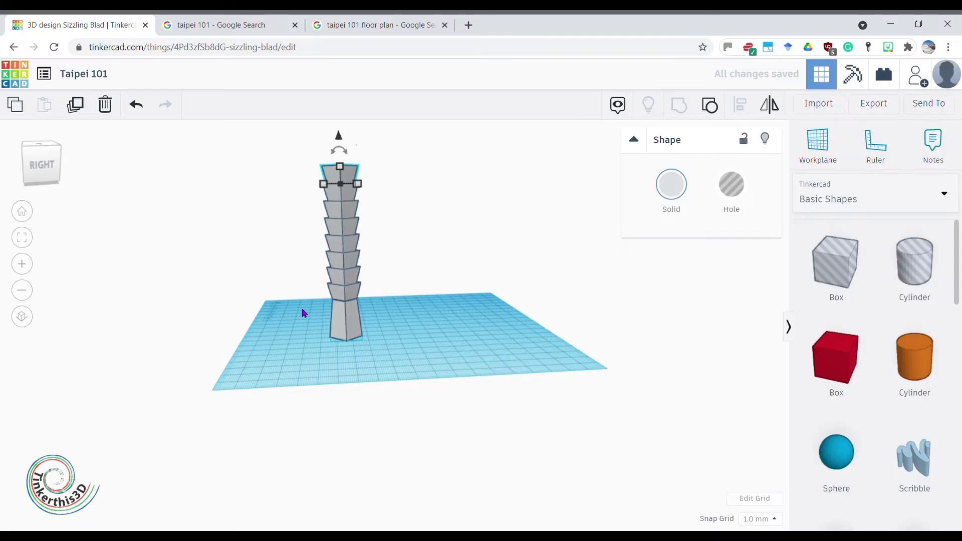
left_click(412, 326)
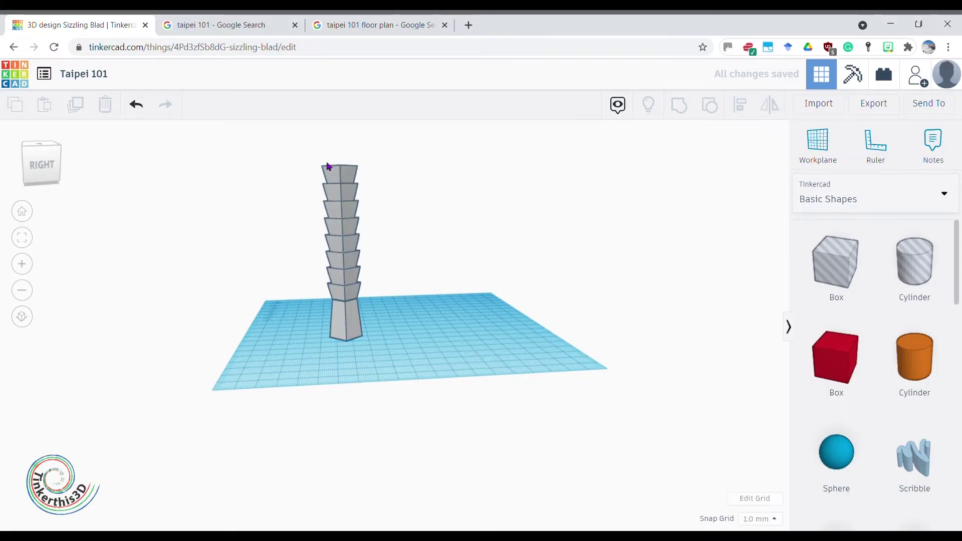
left_click(219, 30)
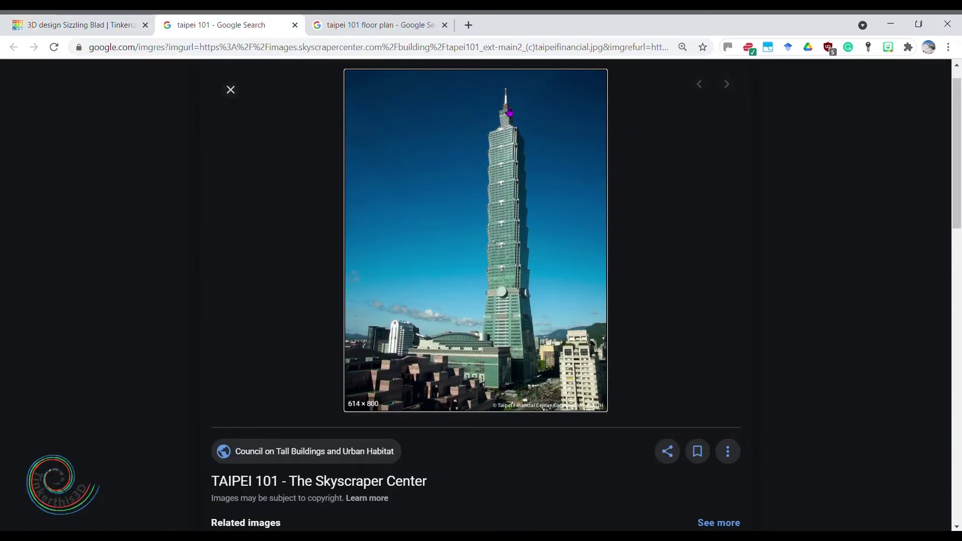
Check the spire in the elevation drawing, duplicate the tower's top segment and move the copy away beside the tower
left_click(351, 24)
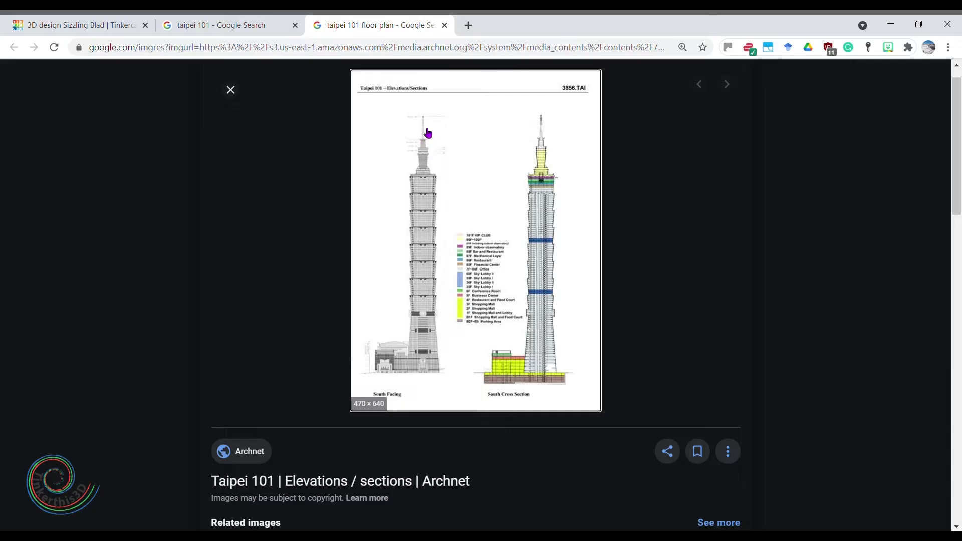
left_click(93, 30)
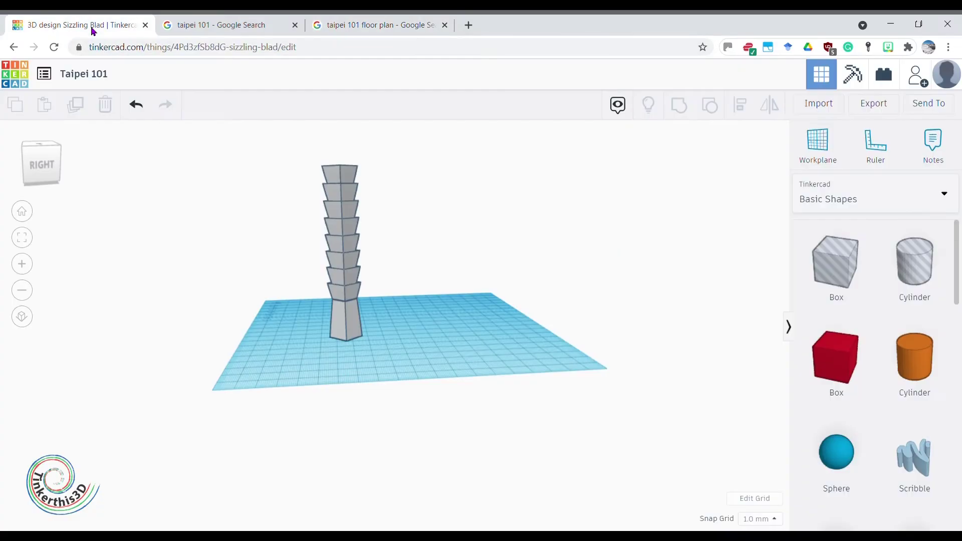
left_click(337, 176)
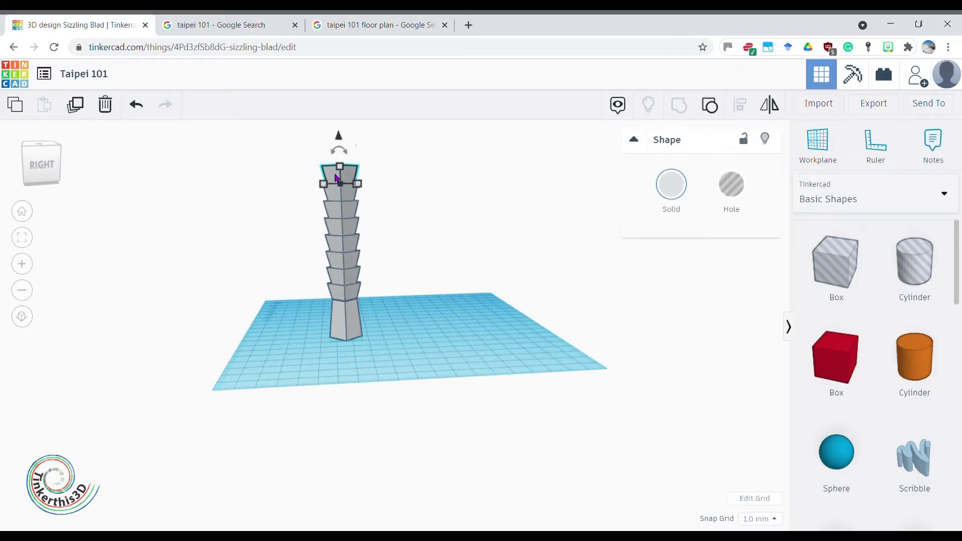
left_click(74, 105)
left_click_drag(344, 181, 427, 161)
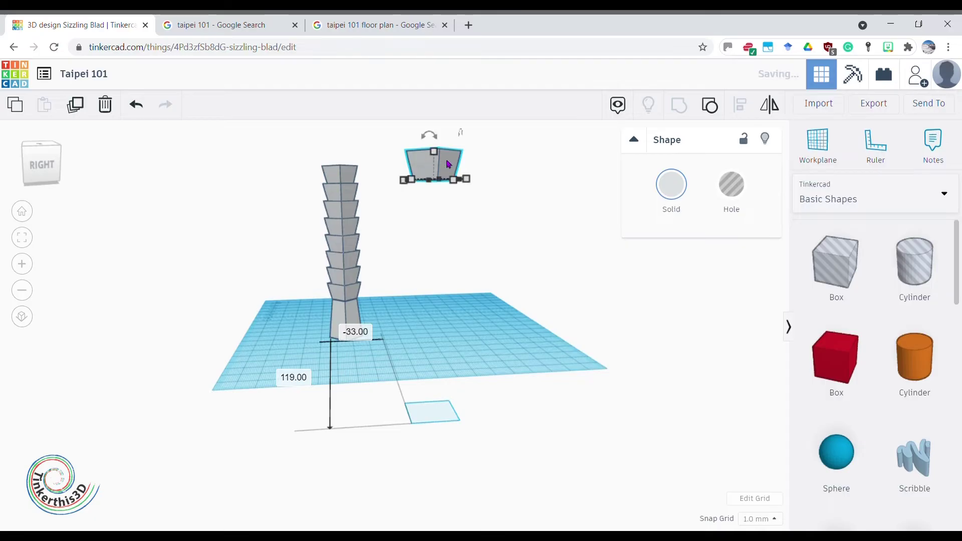
Lower the copied segment to 0 mm elevation and move it onto the workplane next to the tower
scroll(470, 225, "down", 2)
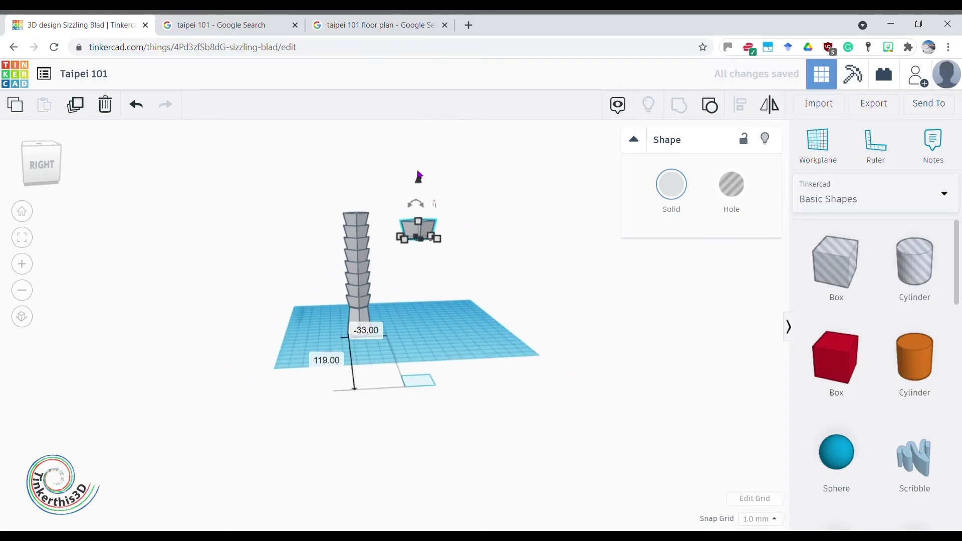
left_click_drag(419, 182, 419, 278)
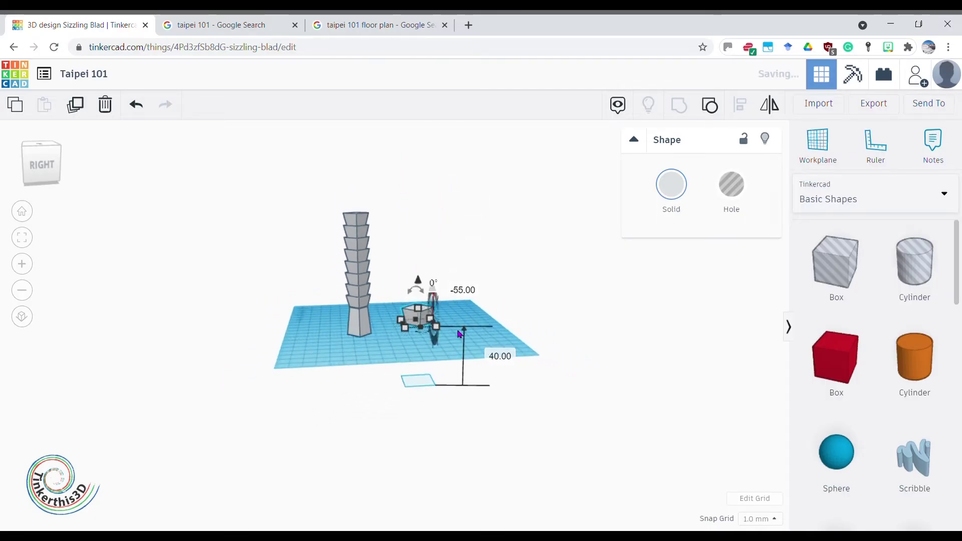
left_click(507, 360)
type("0")
key("Return")
left_click(469, 381)
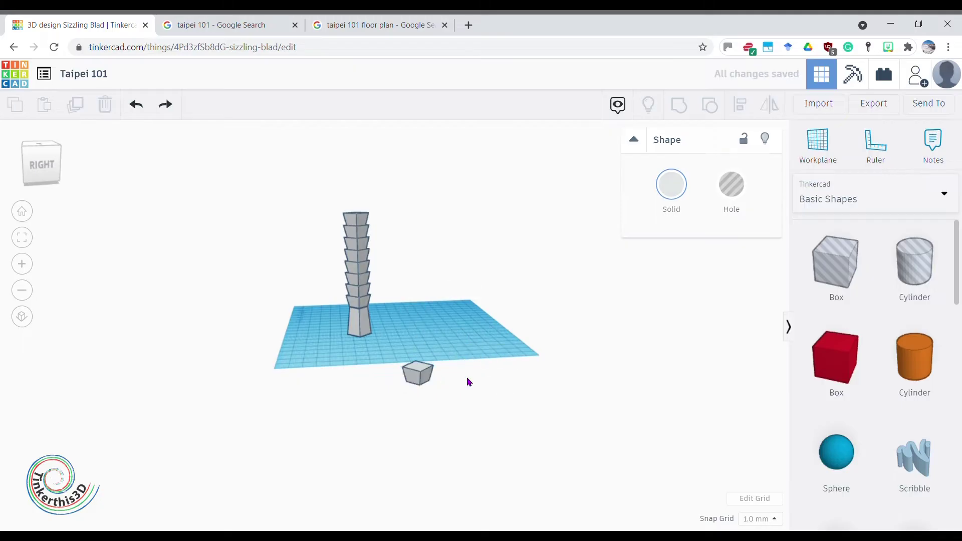
left_click_drag(417, 381, 408, 341)
Resize the copied segment's footprint to 6 mm by 6 mm
scroll(471, 341, "up", 3)
scroll(540, 345, "up", 3)
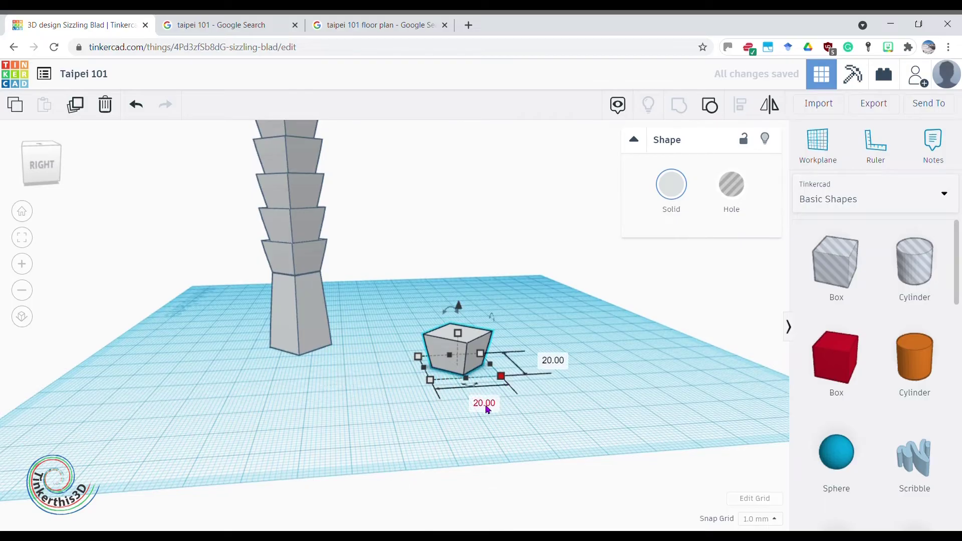
left_click(485, 405)
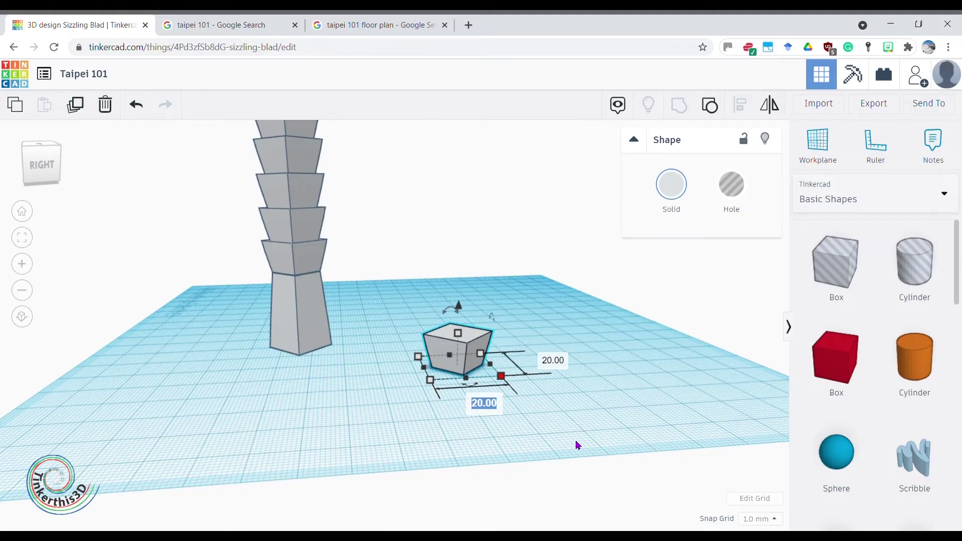
type("6")
key("Tab")
type("6")
key("Return")
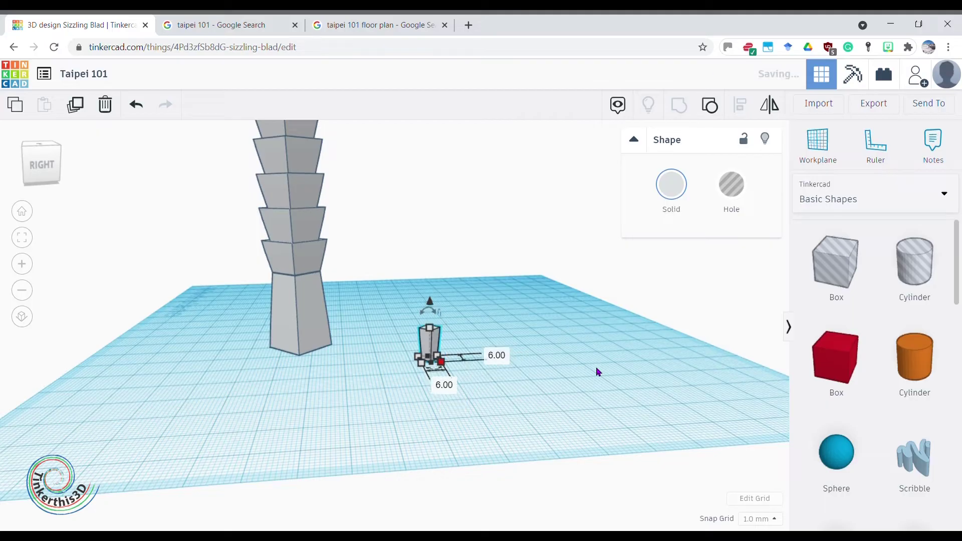
left_click(521, 415)
Add a solid cylinder beside the small inverted block and set its footprint to 5 mm by 5 mm
right_click_drag(515, 410, 451, 404)
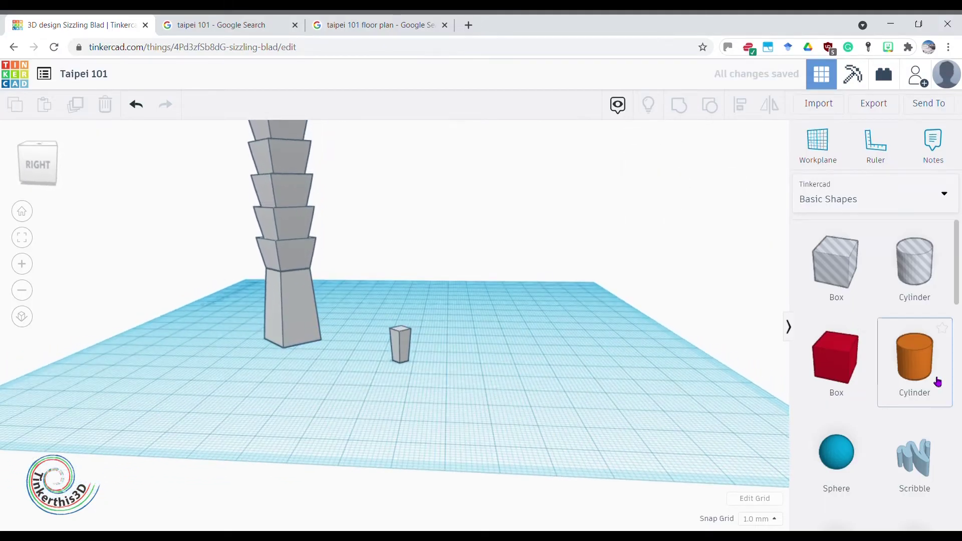
left_click_drag(933, 373, 460, 381)
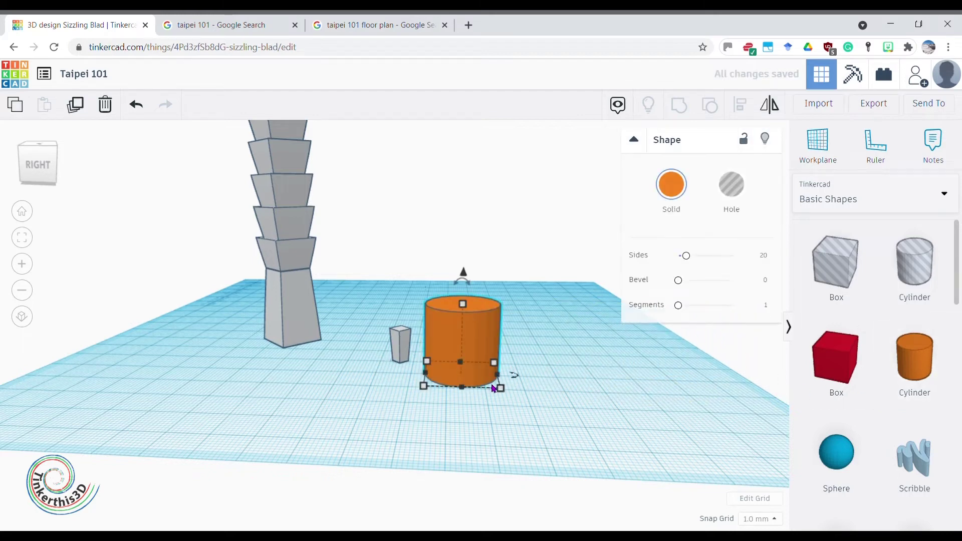
left_click(462, 420)
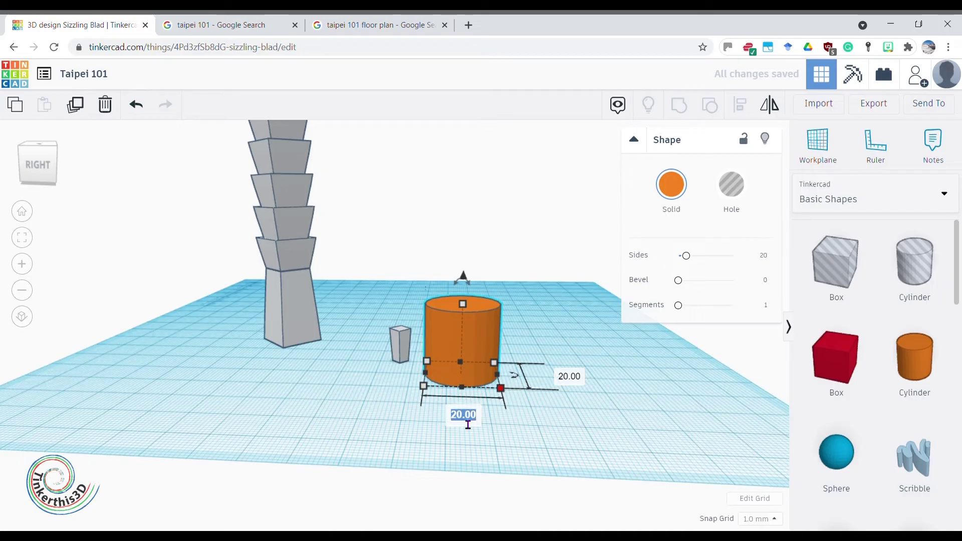
type("5")
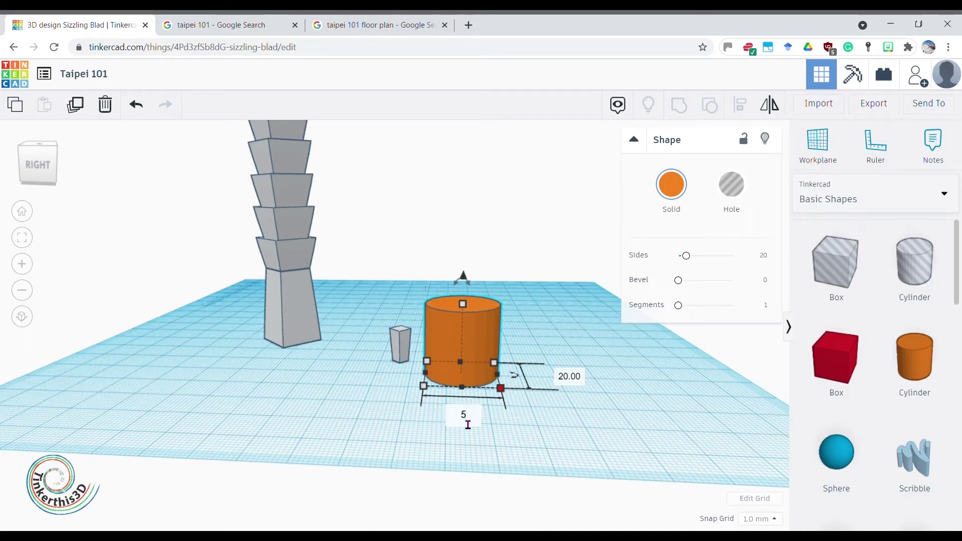
key("Return")
left_click(511, 379)
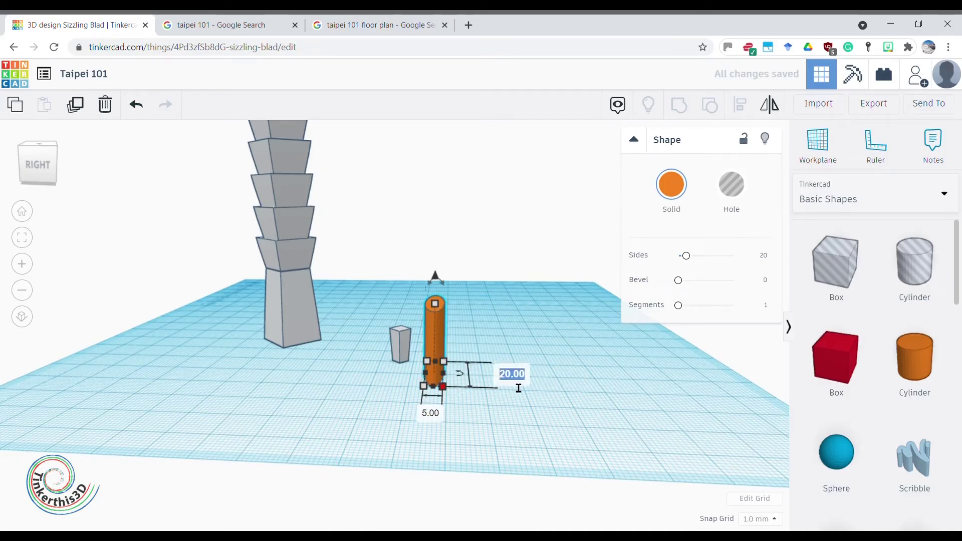
type("5")
key("Return")
left_click(404, 423)
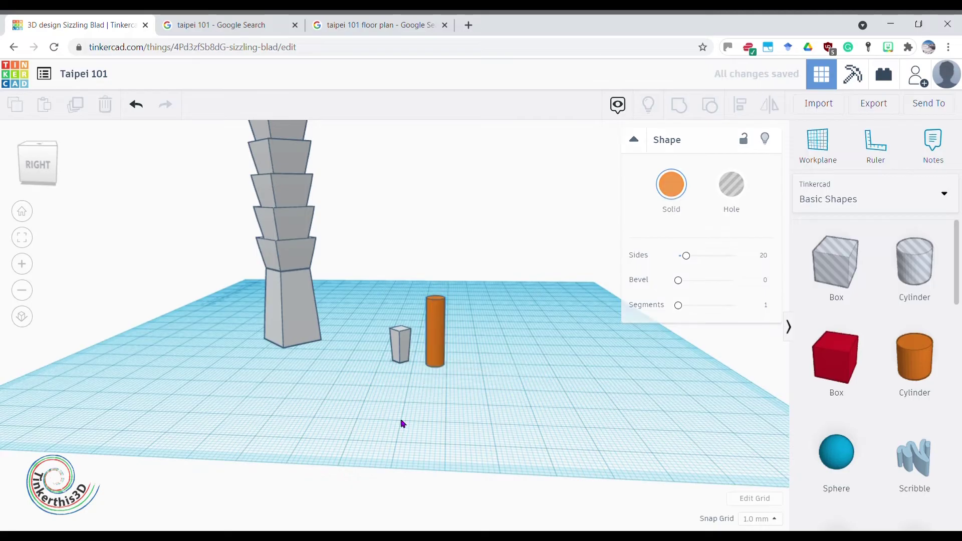
Align the small inverted block and the cylinder on their centres in both horizontal directions
left_click_drag(379, 273, 471, 390)
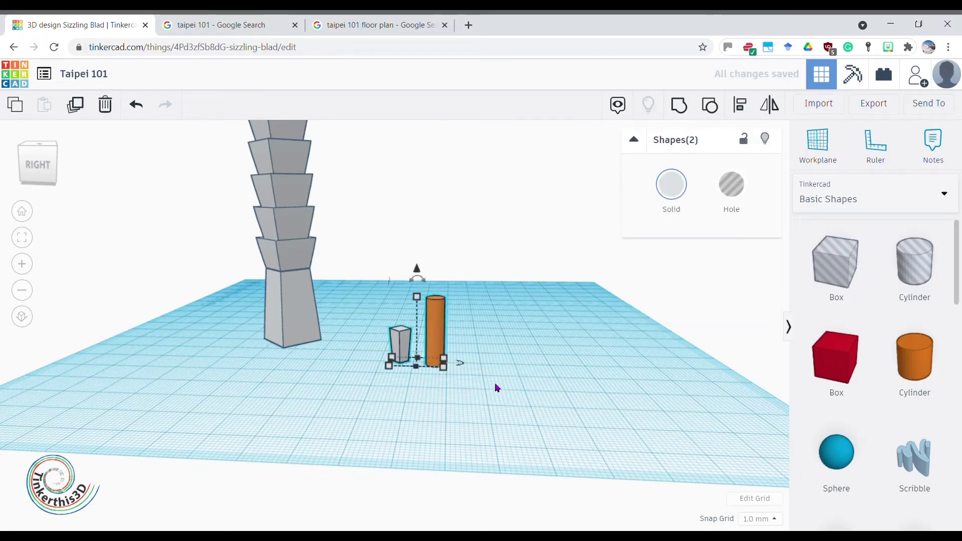
left_click(746, 112)
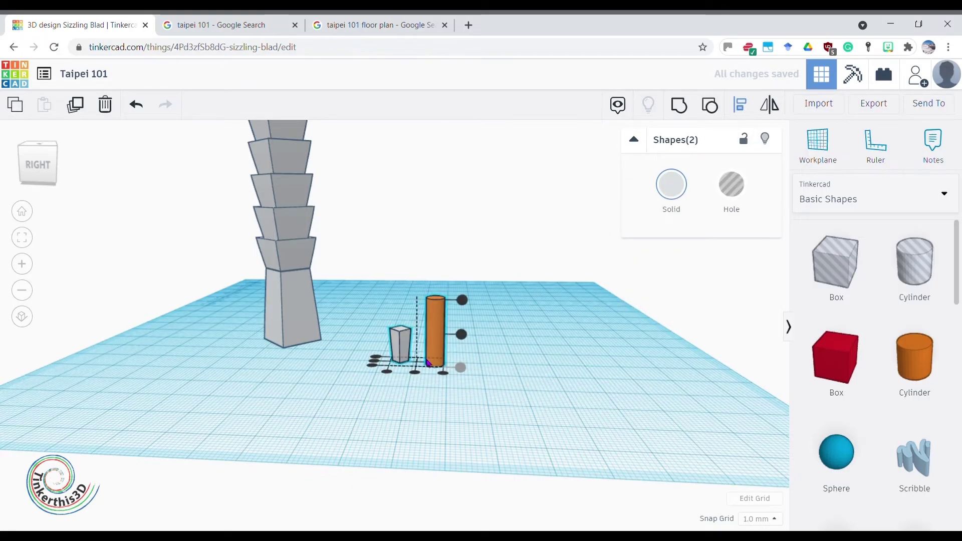
left_click(415, 373)
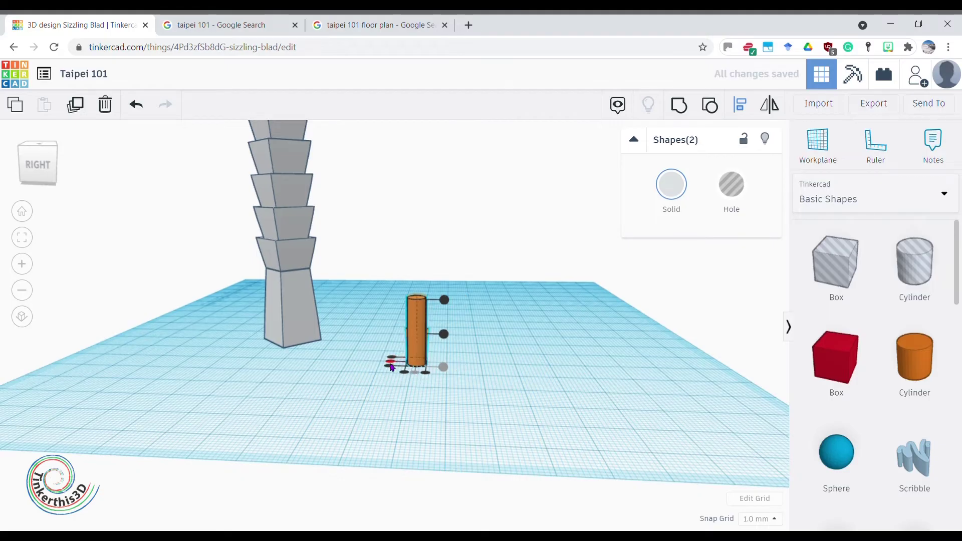
right_click_drag(419, 381, 464, 400)
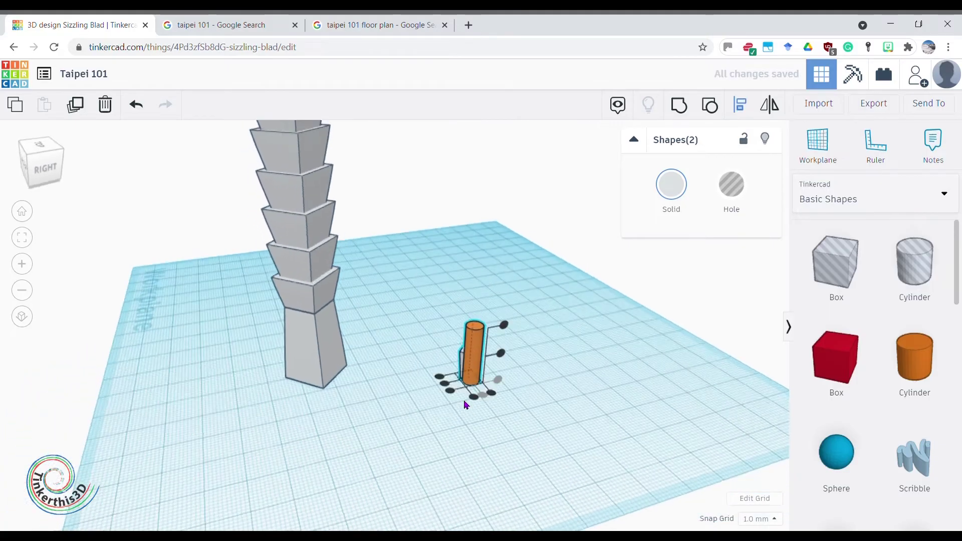
left_click(444, 383)
left_click(553, 432)
Reduce the cylinder's footprint to 4 mm by 4 mm
right_click_drag(552, 436, 473, 404)
left_click(436, 373)
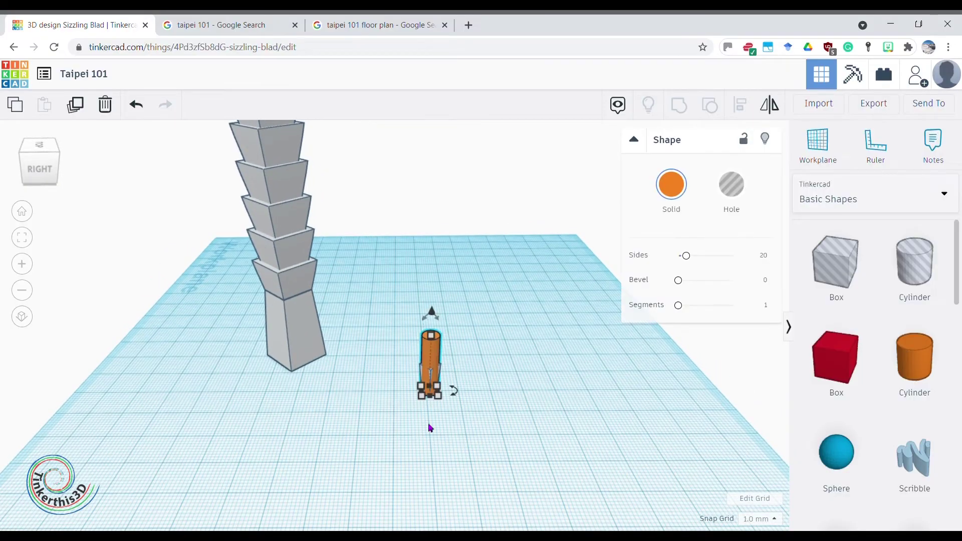
mouse_move(443, 406)
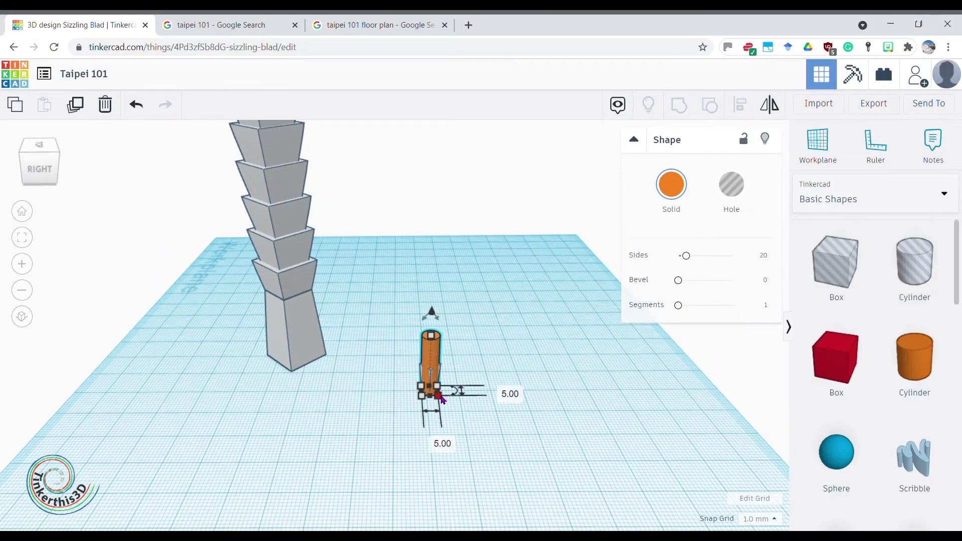
left_click(434, 440)
type("4")
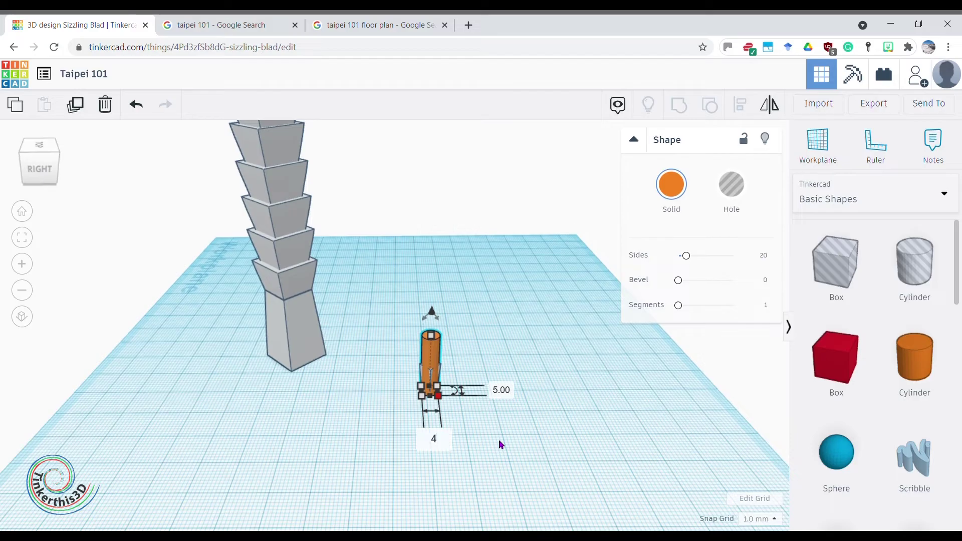
key("Return")
left_click(510, 394)
type("4")
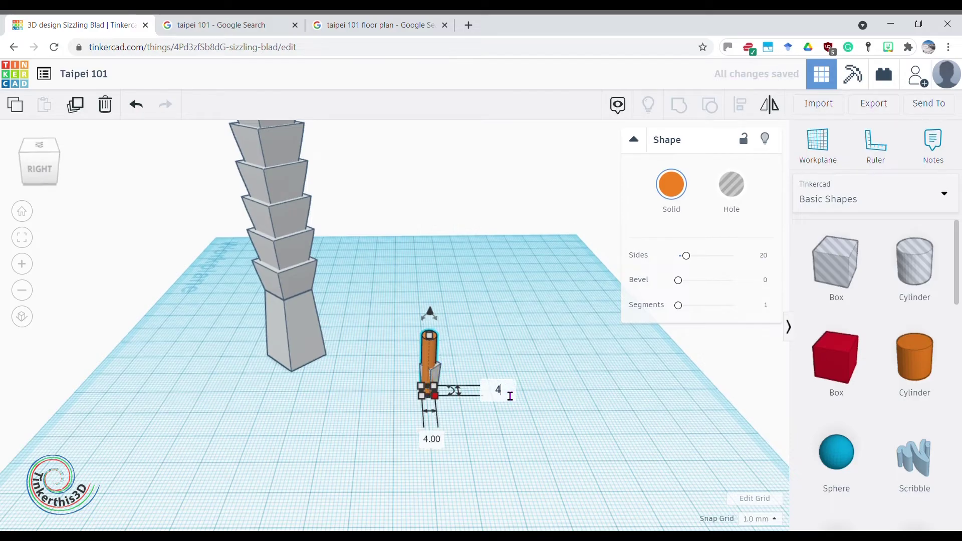
key("Return")
left_click(495, 451)
Centre the narrowed cylinder on the small inverted block again in both horizontal directions
left_click_drag(395, 334, 464, 420)
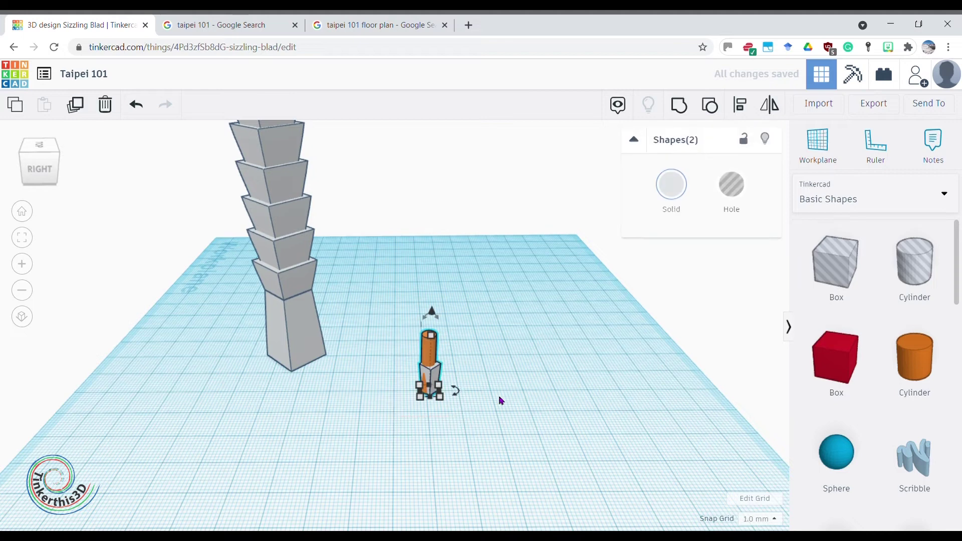
left_click(741, 104)
left_click(440, 408)
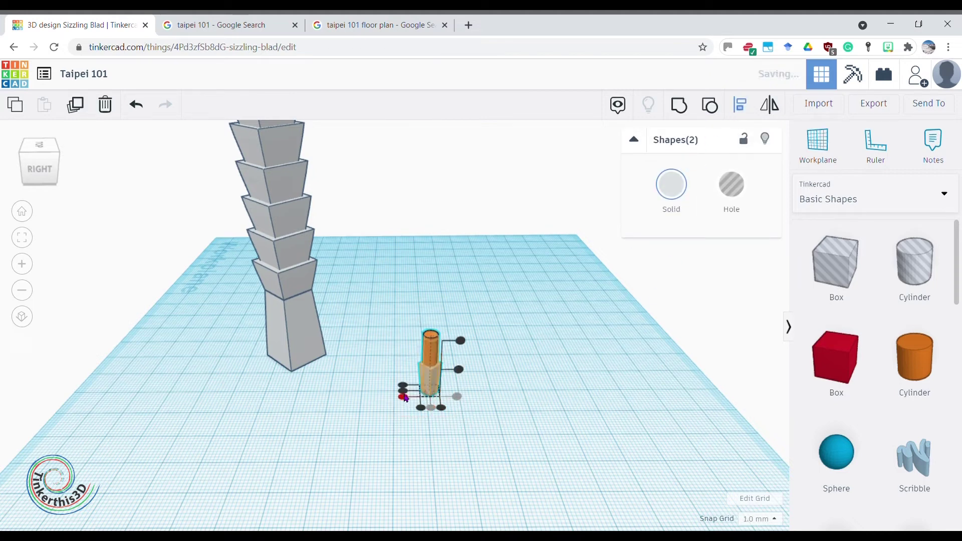
left_click(403, 391)
left_click(477, 444)
Raise the cylinder 8 mm above the workplane so it stands out of the small block's top
right_click_drag(473, 434, 426, 324)
left_click(427, 323)
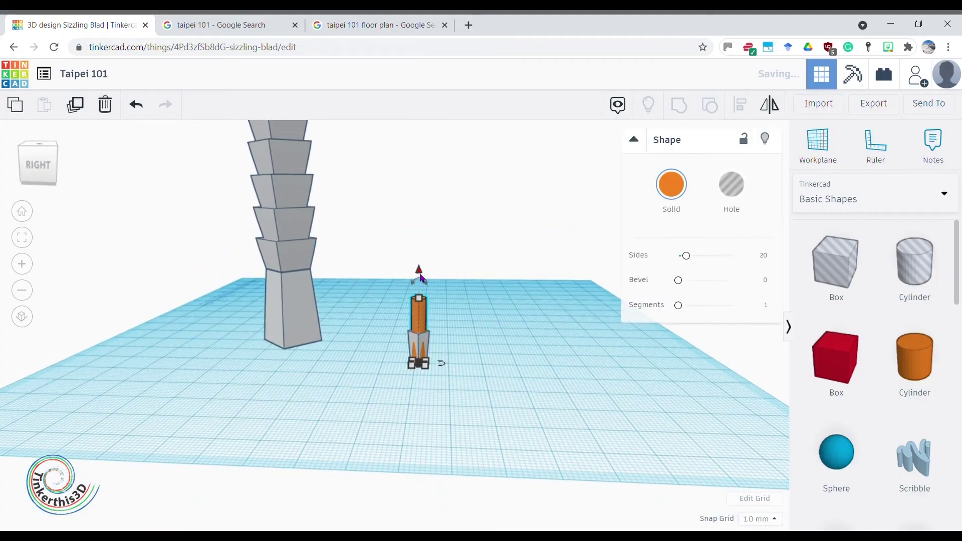
left_click_drag(418, 272, 419, 242)
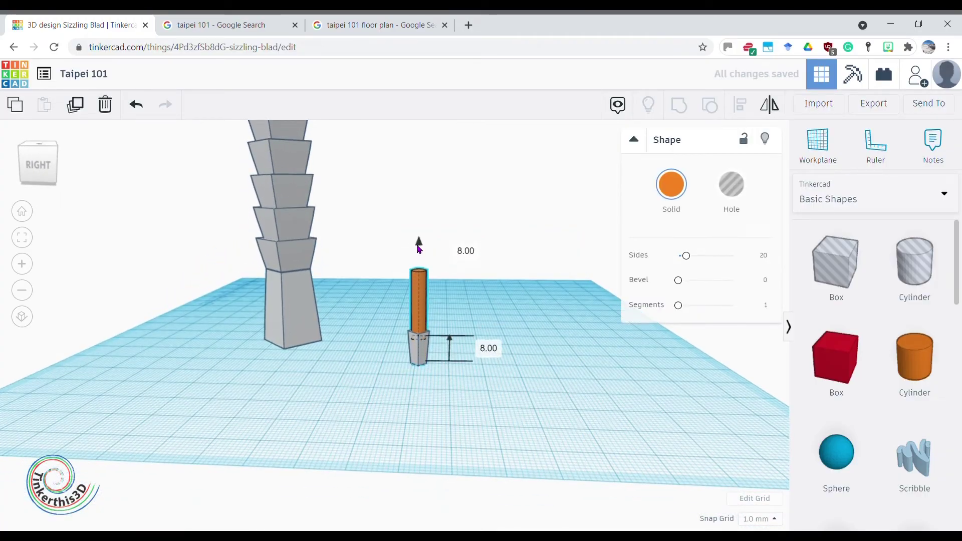
left_click(466, 425)
Compare the spire with the elevation drawing and shorten the cylinder to a height of 9 mm
right_click_drag(468, 389, 426, 217)
left_click(381, 25)
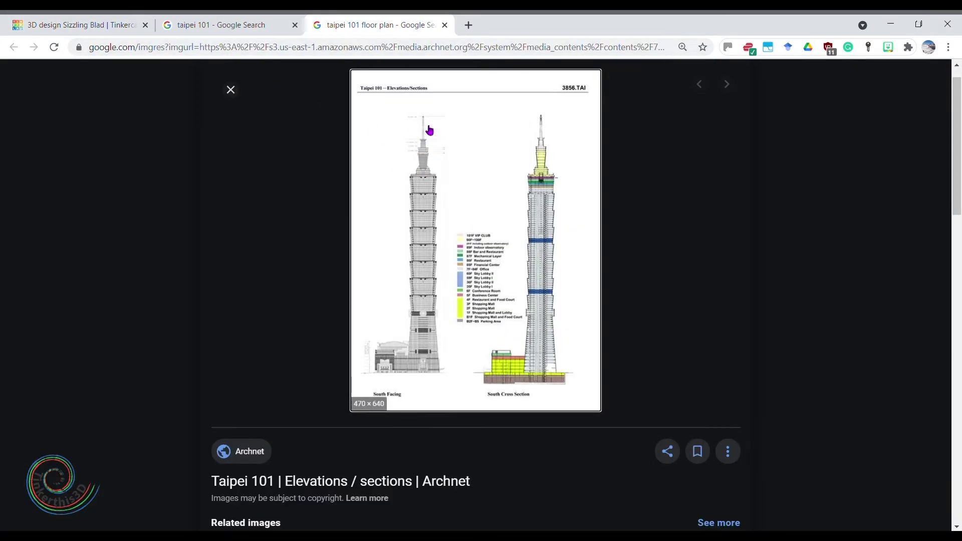
left_click(40, 25)
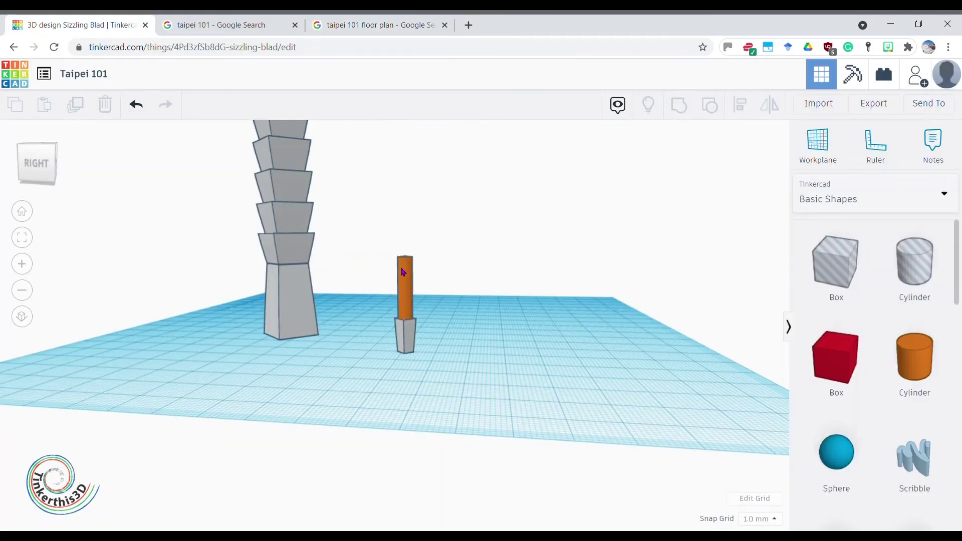
left_click(403, 272)
left_click_drag(405, 256, 410, 298)
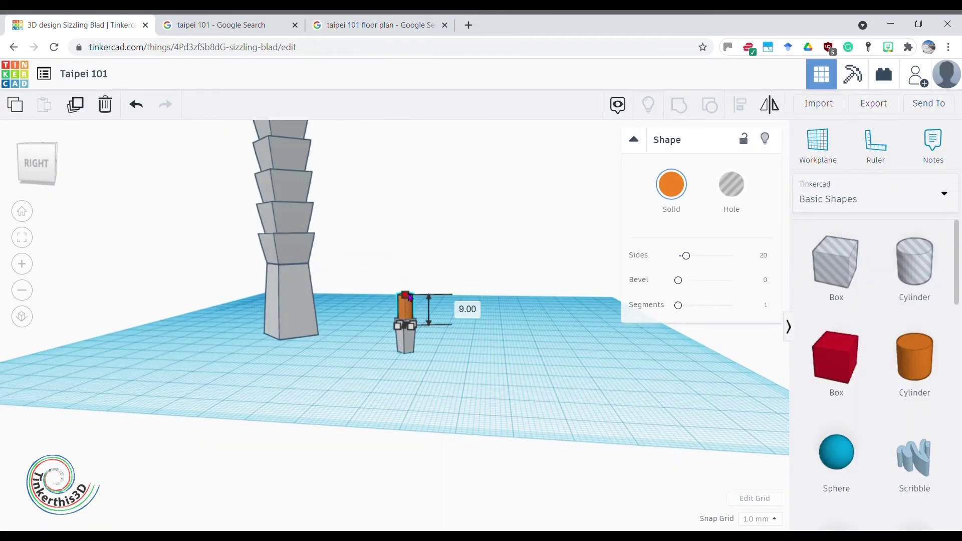
left_click(443, 392)
Duplicate the spire's cylinder in place and reduce the copy's footprint to 2 mm by 2 mm
right_click_drag(443, 392, 419, 359)
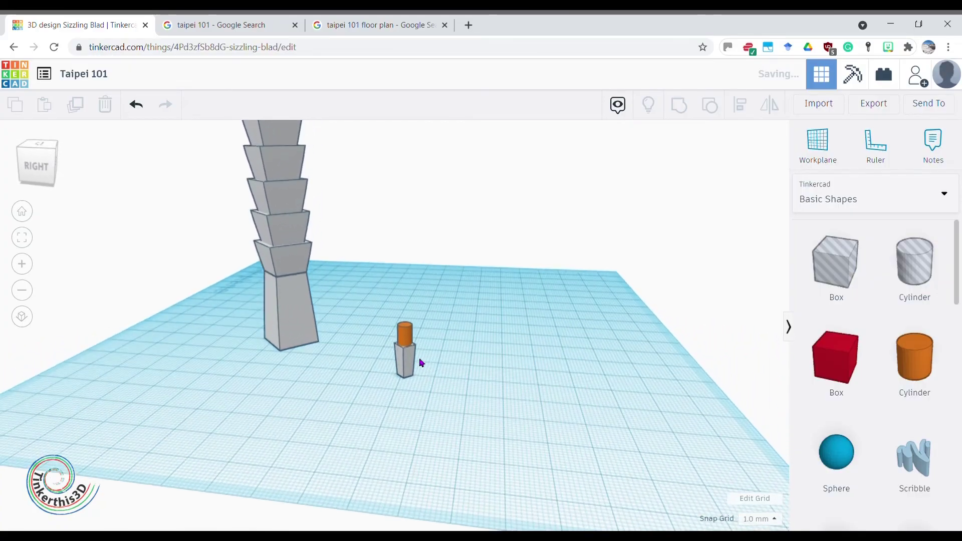
left_click(409, 334)
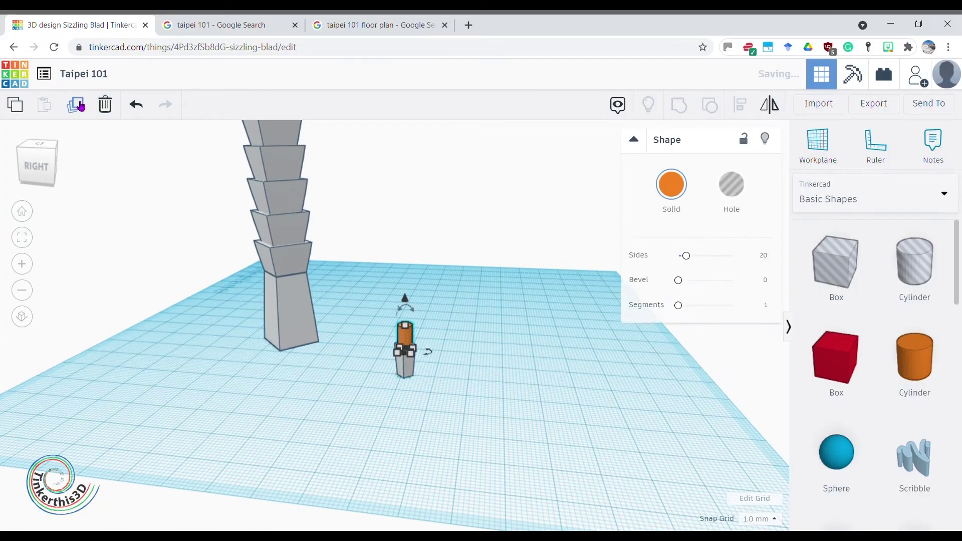
left_click(424, 404)
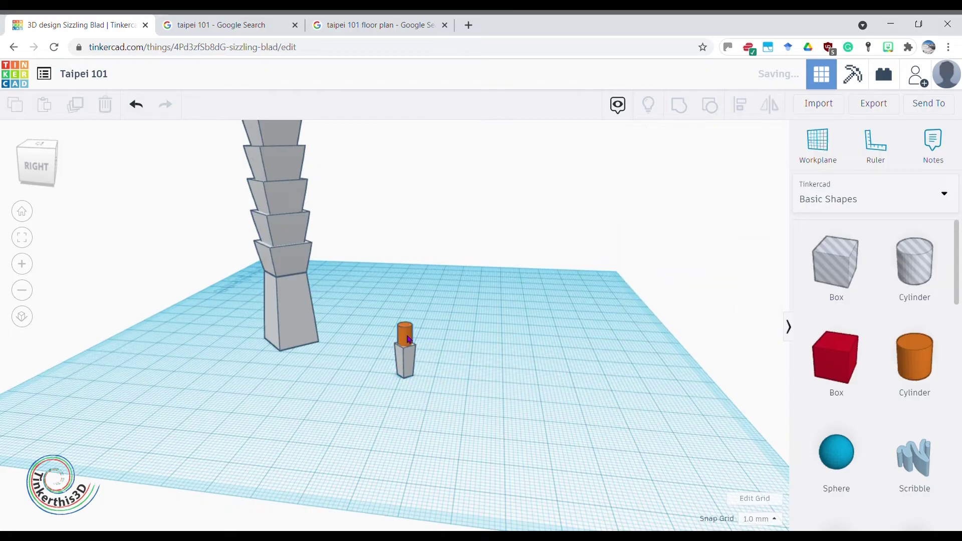
left_click(412, 354)
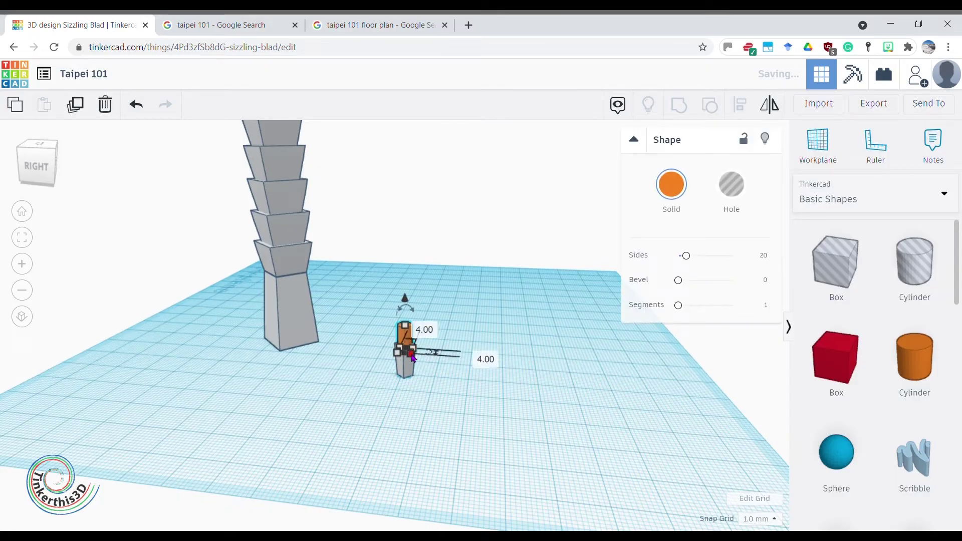
left_click(477, 357)
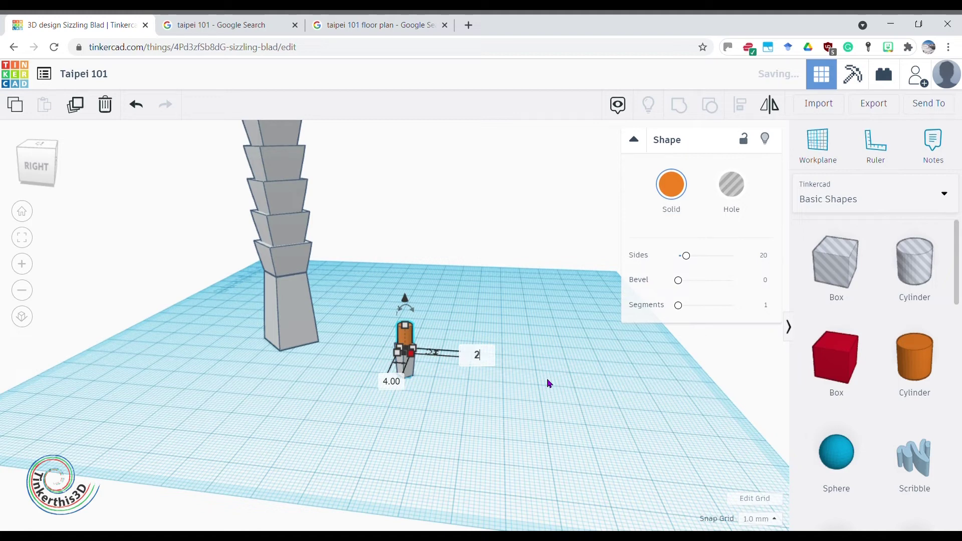
key("Return")
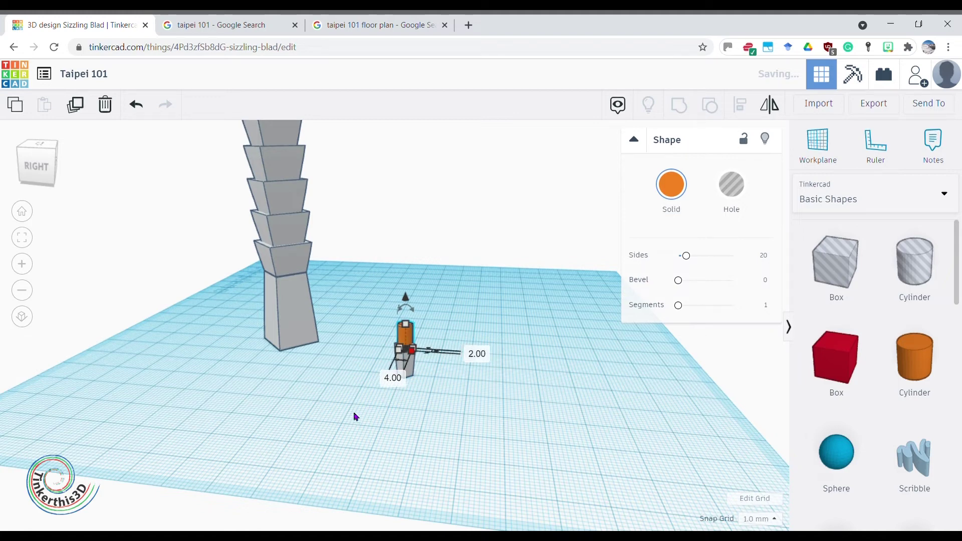
left_click(393, 378)
type("2")
key("Return")
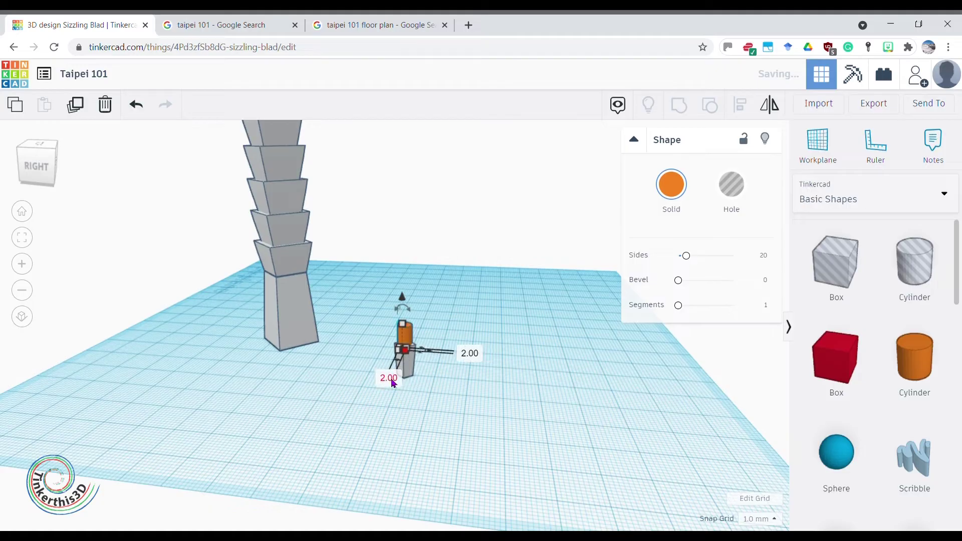
left_click(421, 411)
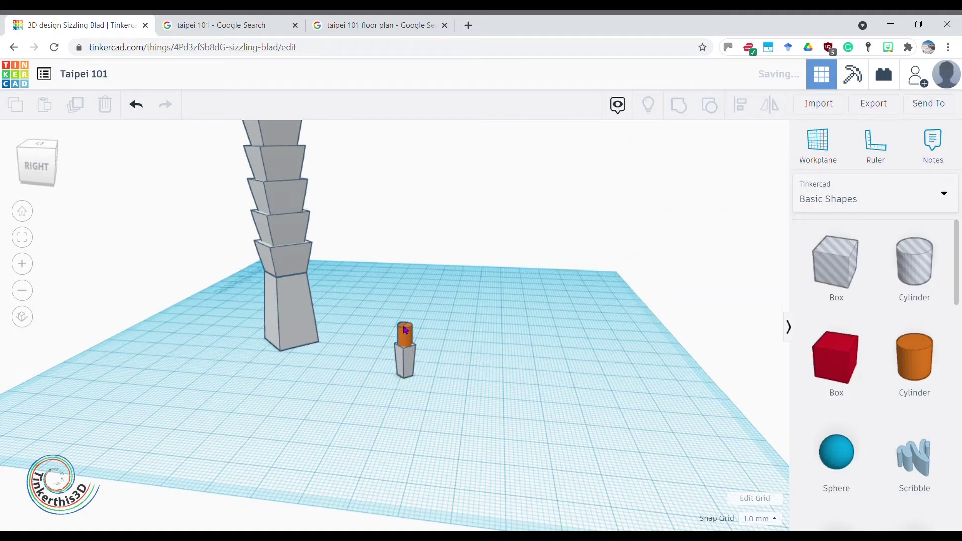
Stretch the thin cylinder upward and centre it with the wider cylinder and the small block in both horizontal directions
left_click(407, 328)
left_click_drag(405, 328, 404, 275)
left_click_drag(355, 253, 451, 412)
left_click(741, 113)
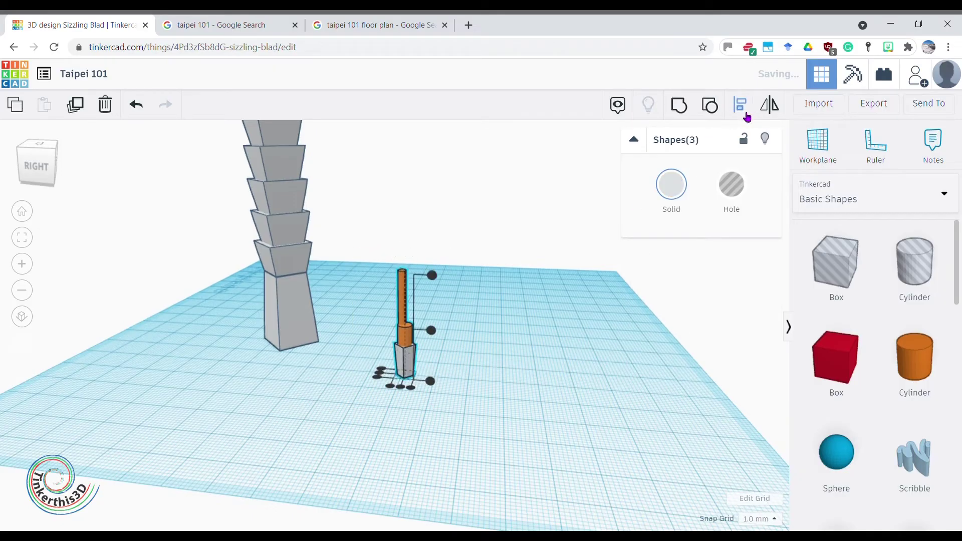
left_click(396, 388)
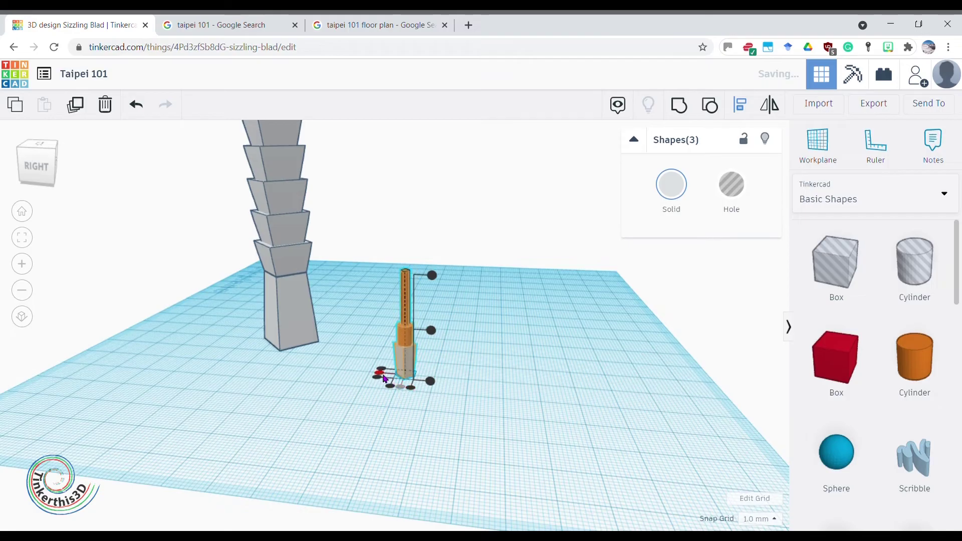
left_click(376, 419)
Group the small block and both cylinders into a single spire
right_click_drag(376, 419, 395, 410)
left_click_drag(406, 247, 489, 401)
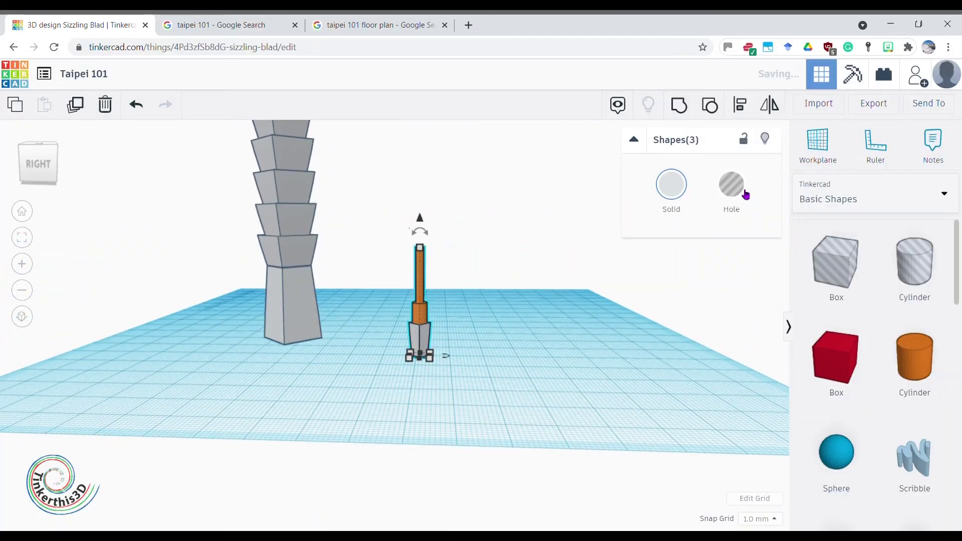
left_click(679, 106)
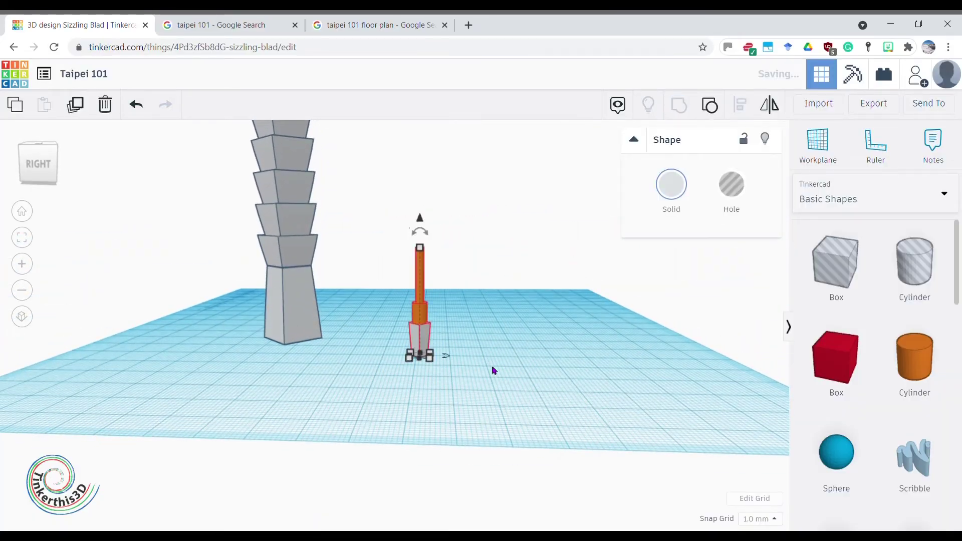
left_click(454, 390)
Raise the grouped spire 105 mm above the workplane to the level of the tower's top segment
right_click_drag(333, 389, 360, 346)
scroll(366, 399, "down", 3)
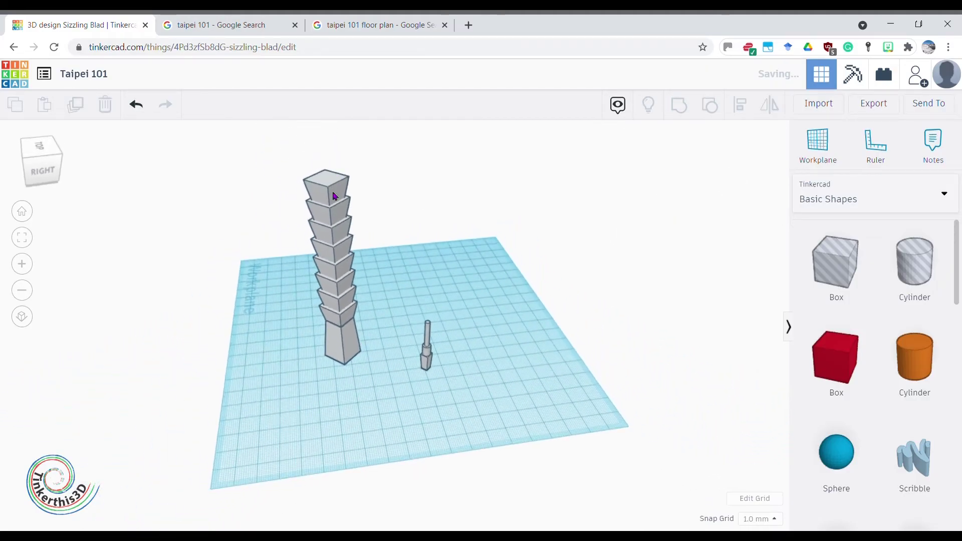
left_click(345, 347)
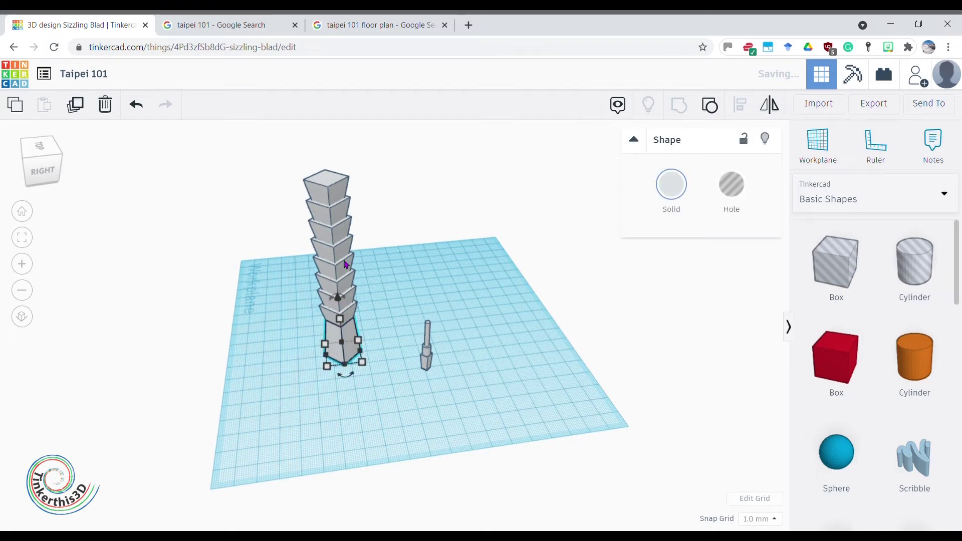
left_click(340, 190)
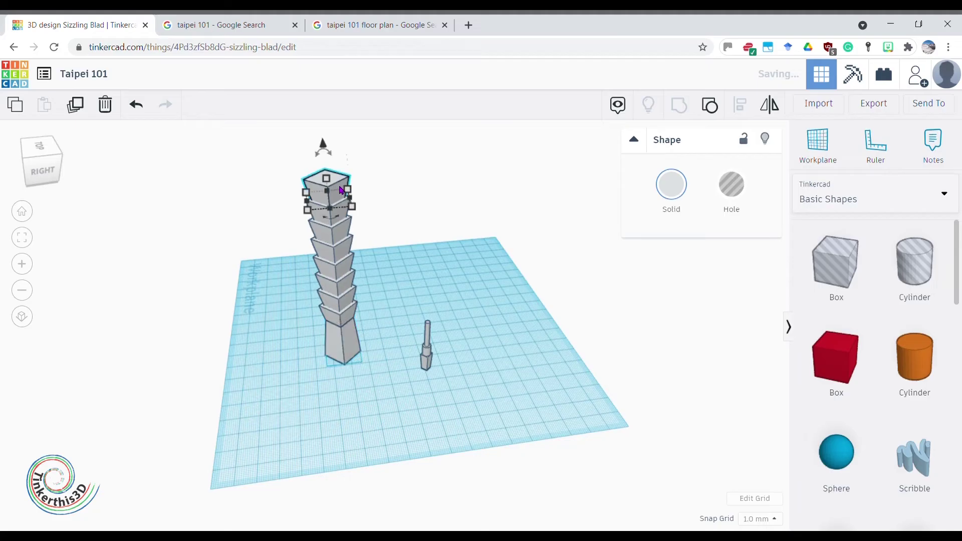
left_click(429, 338)
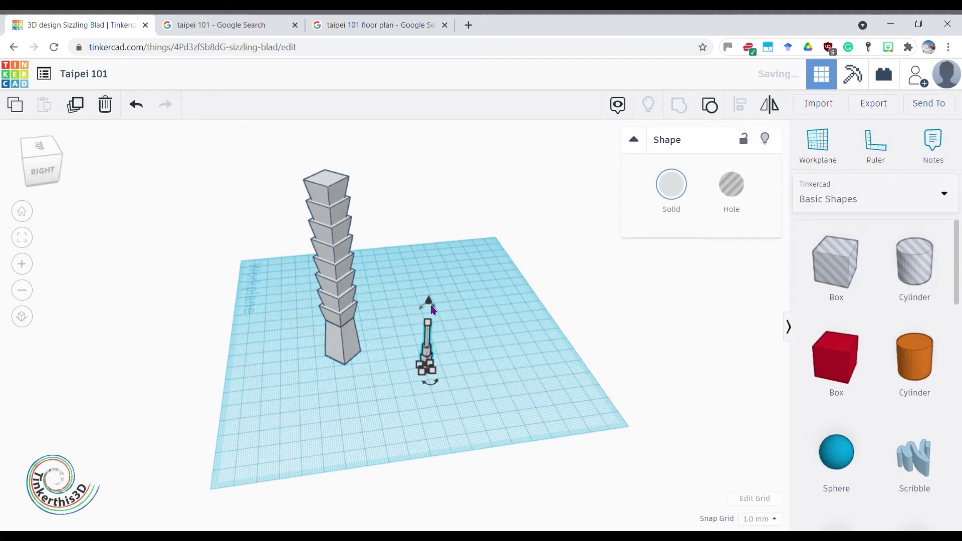
left_click_drag(431, 306, 432, 220)
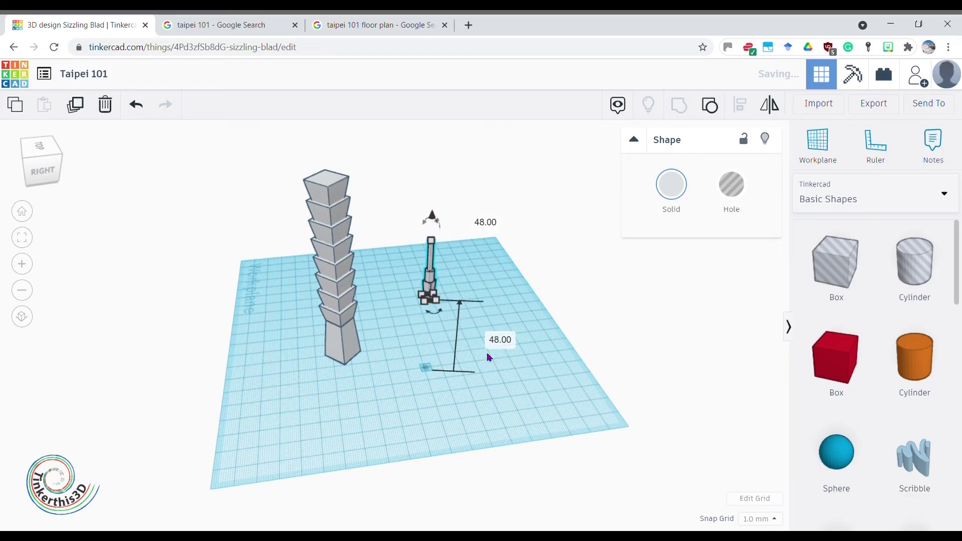
type("105")
key("Return")
left_click(518, 354)
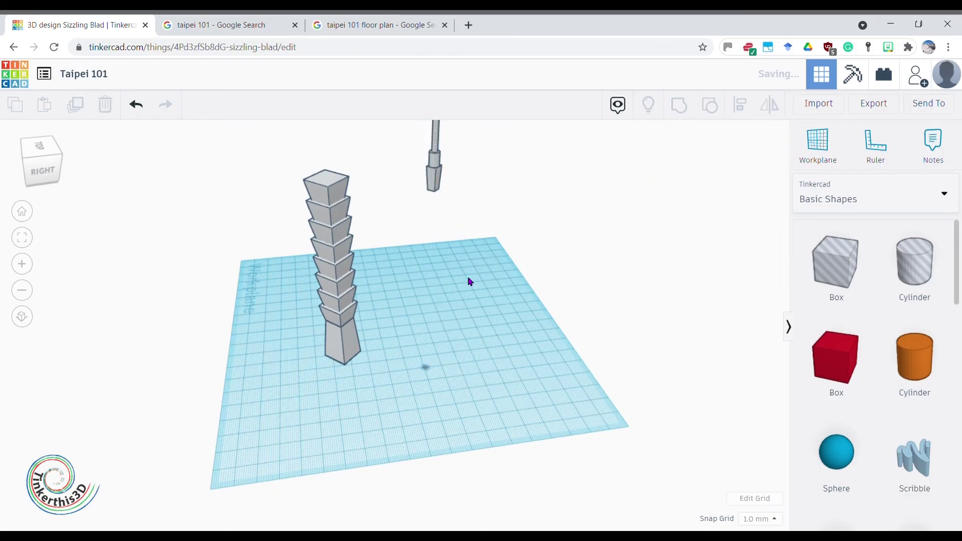
Centre the spire and all the tower's segments on each other in both horizontal directions
left_click_drag(274, 141, 509, 407)
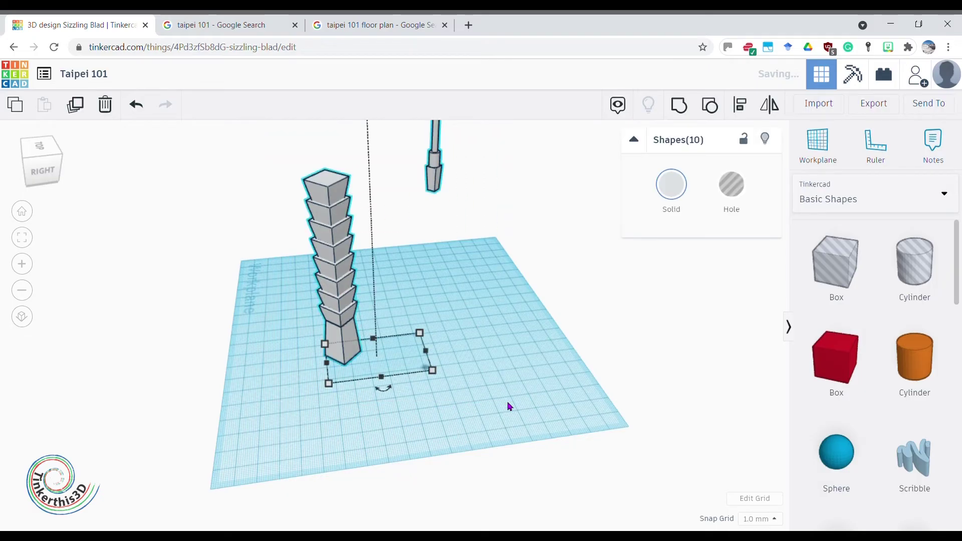
left_click(740, 106)
left_click(382, 391)
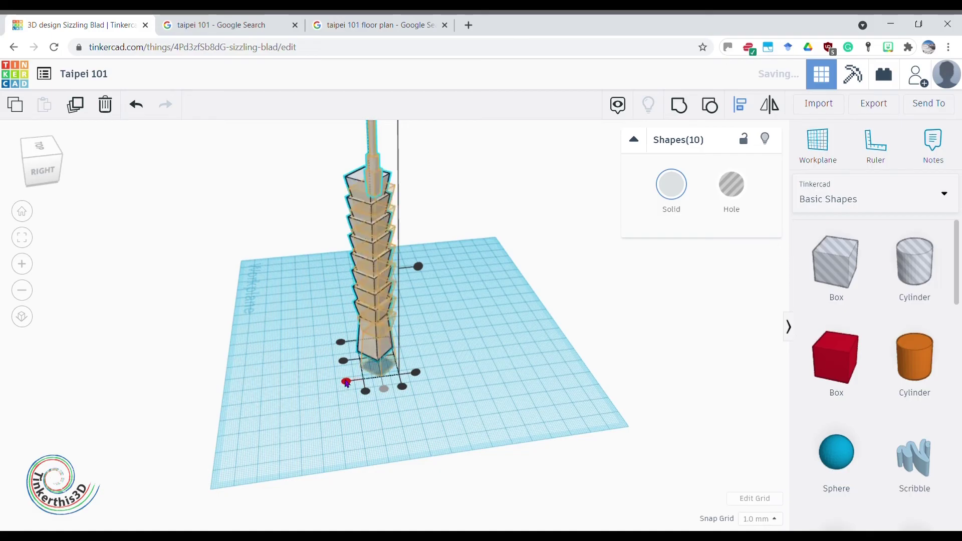
left_click(294, 372)
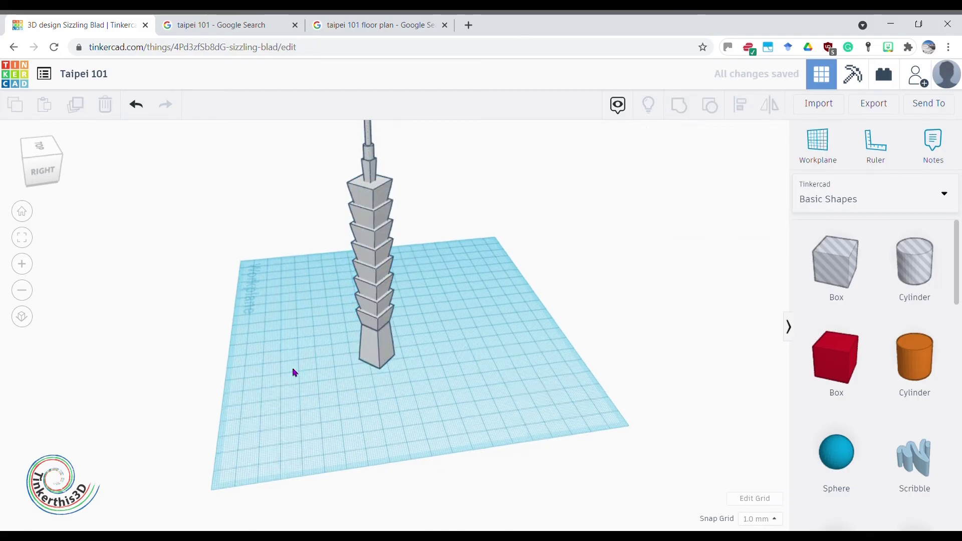
right_click_drag(294, 372, 482, 387)
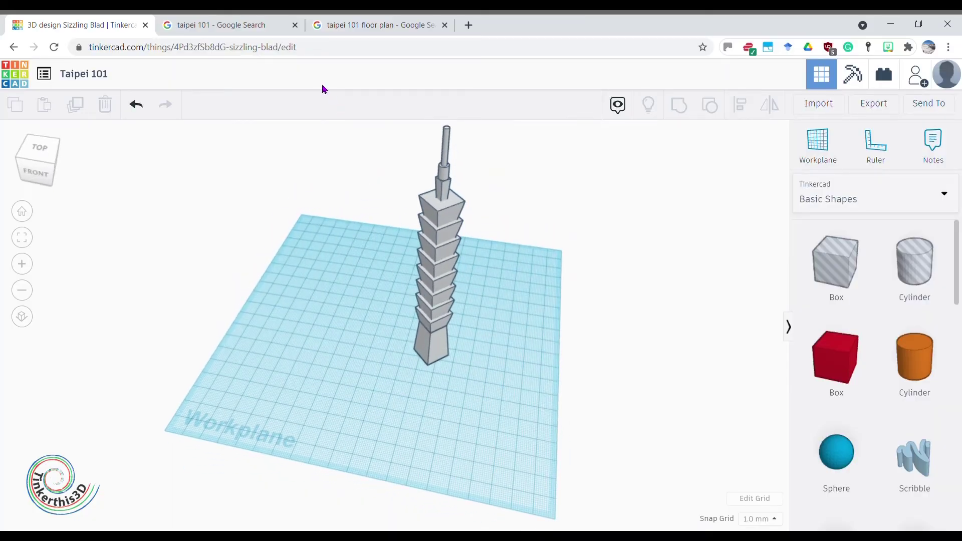
Check the reference photo, place a new cylinder beside the tower, and group all of the tower's shapes into one object
left_click(219, 35)
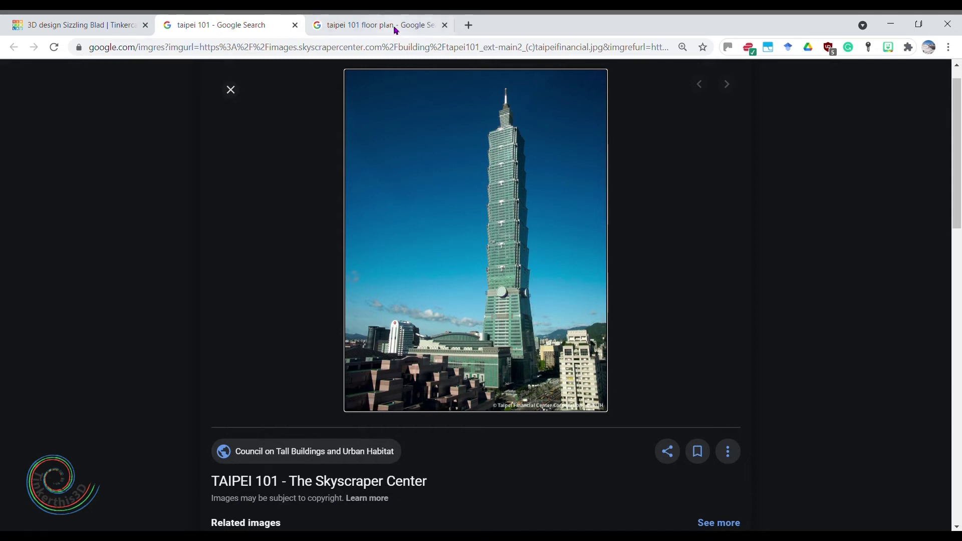
left_click(112, 22)
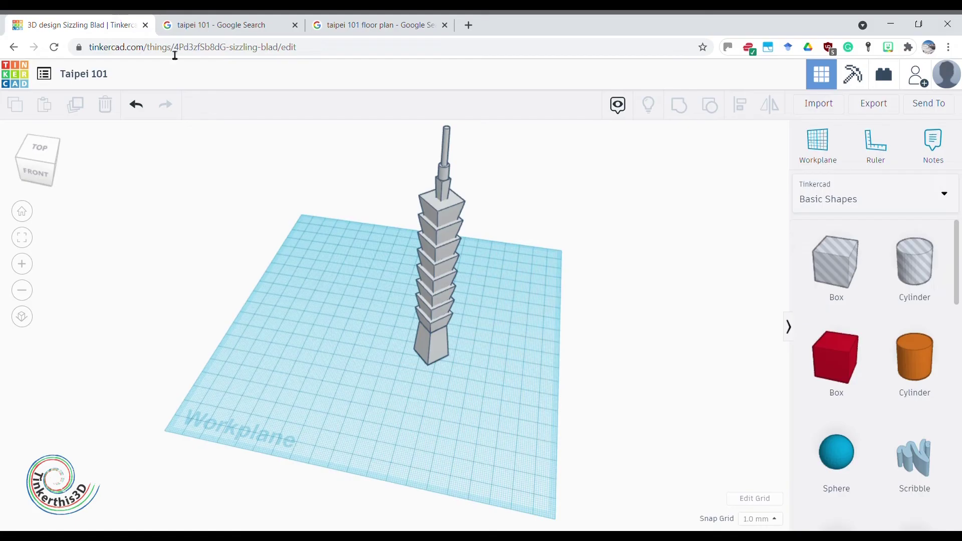
left_click_drag(910, 374, 569, 425)
left_click_drag(477, 404, 377, 134)
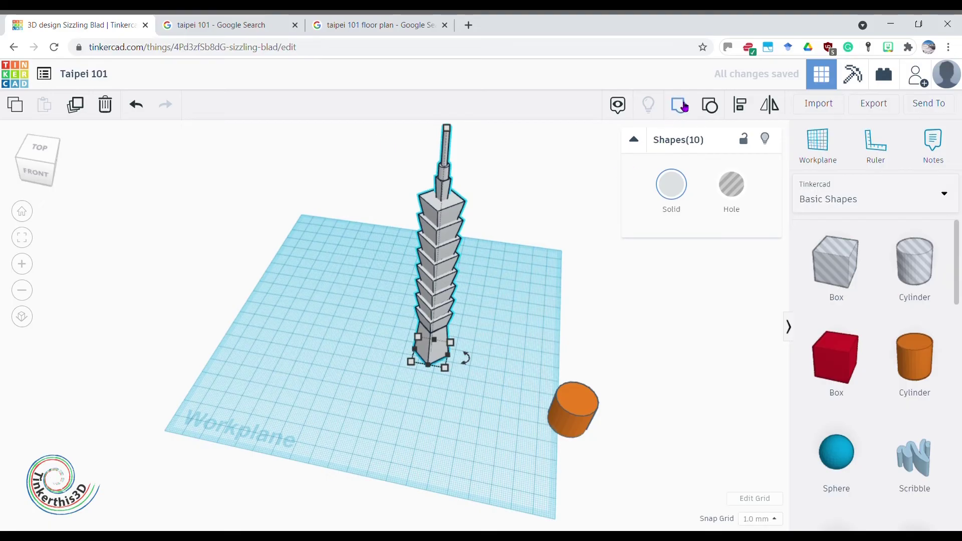
left_click(451, 410)
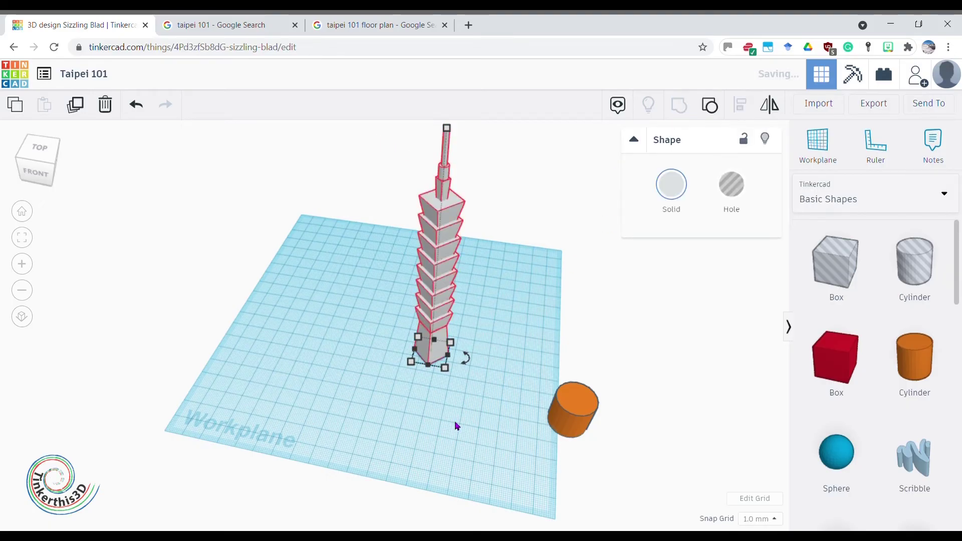
Set the new cylinder's footprint to 6 mm by 6 mm
right_click_drag(419, 404, 405, 364)
scroll(493, 325, "up", 2)
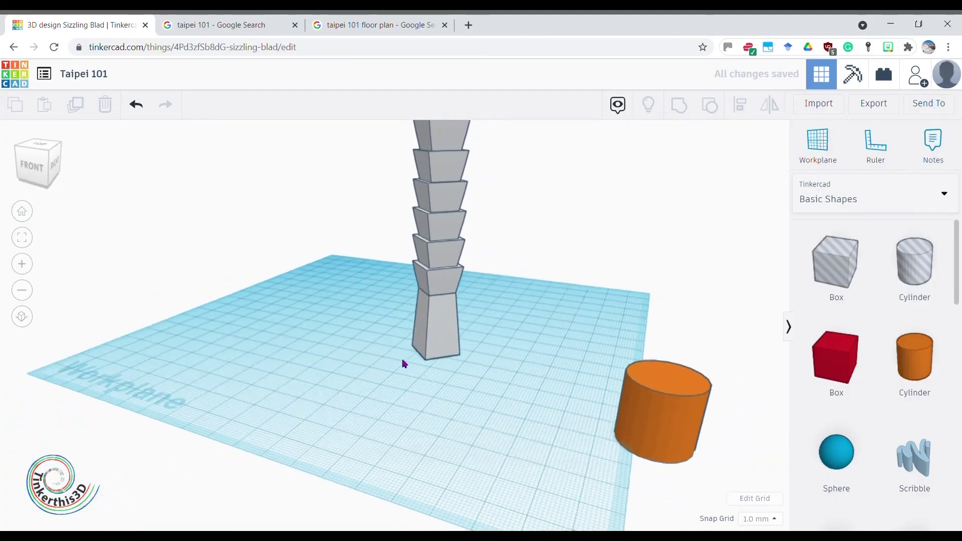
left_click(672, 414)
right_click_drag(672, 414, 458, 323)
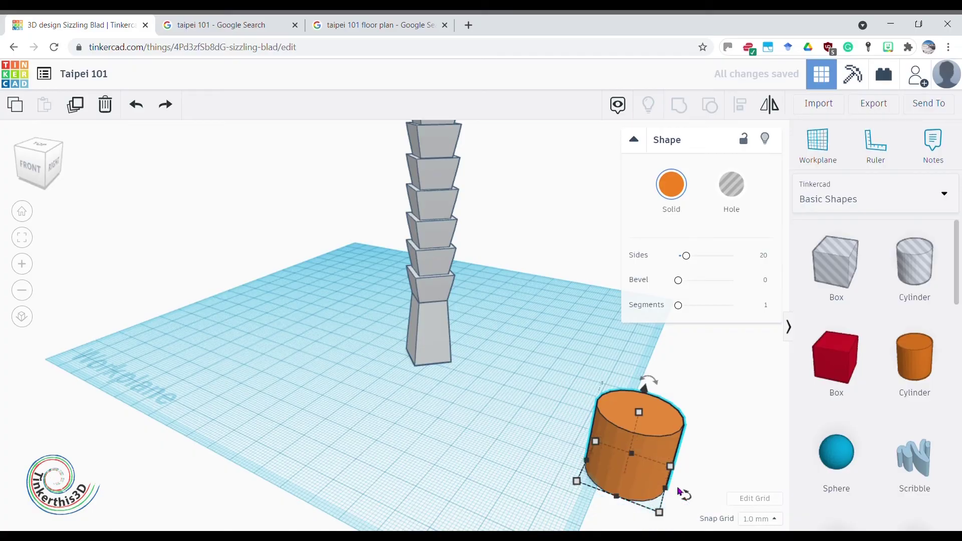
mouse_move(660, 513)
scroll(647, 496, "down", 2)
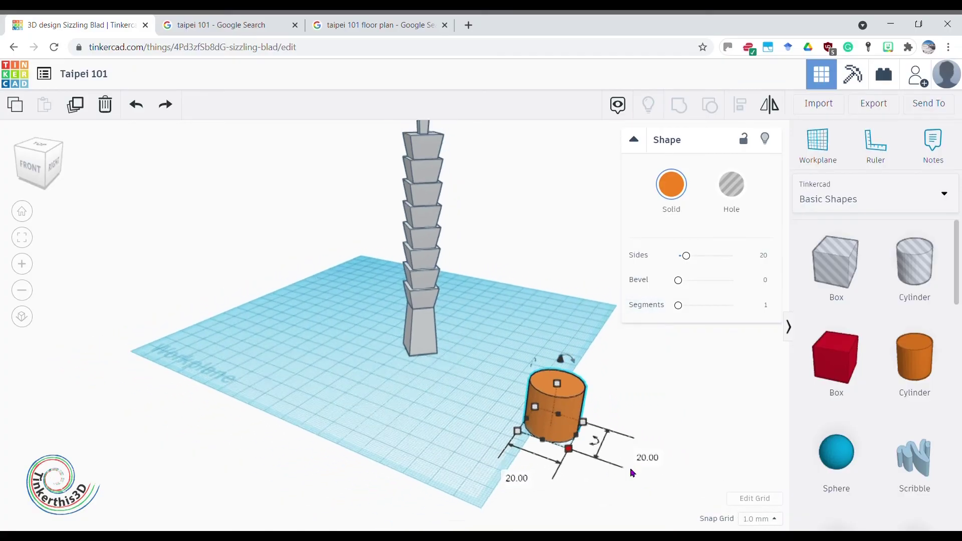
left_click(519, 479)
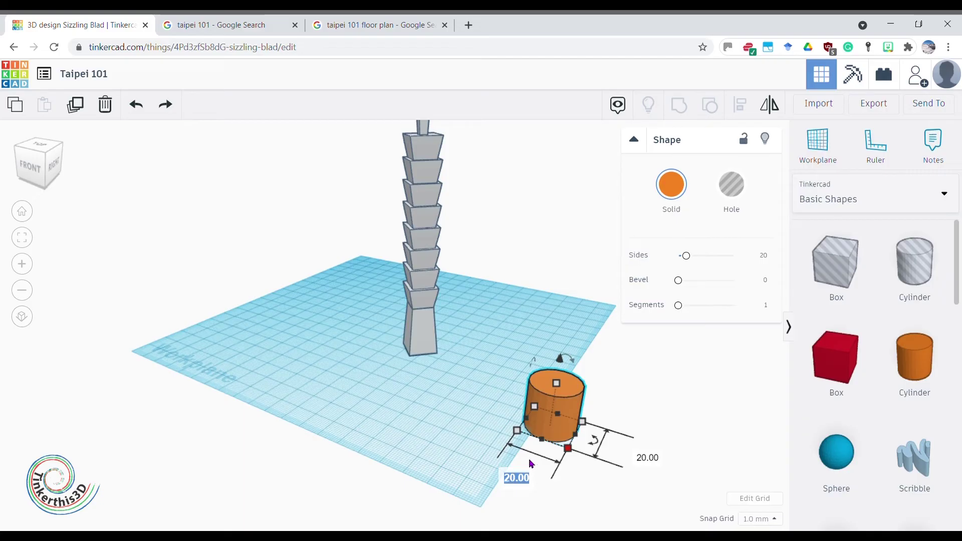
type("6")
key("Tab")
type("6")
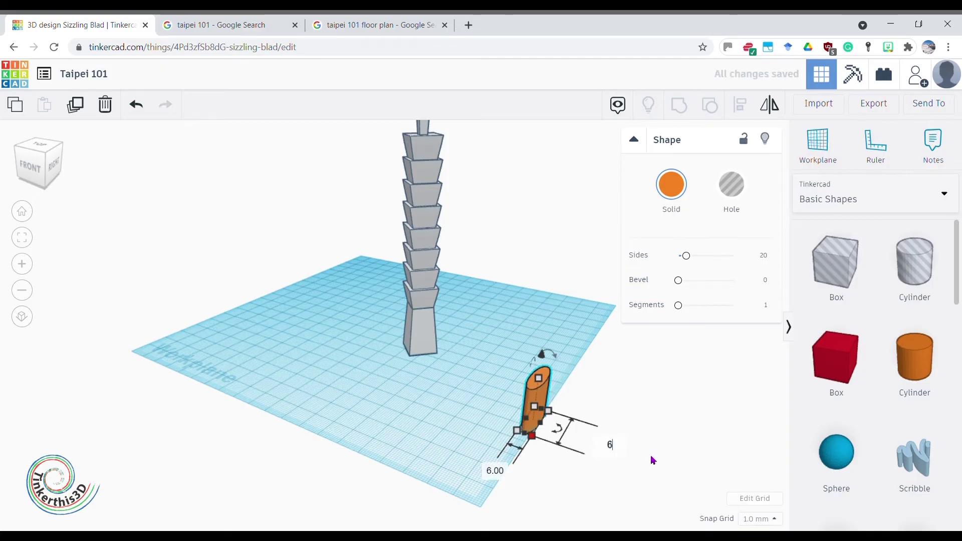
key("Return")
left_click(604, 478)
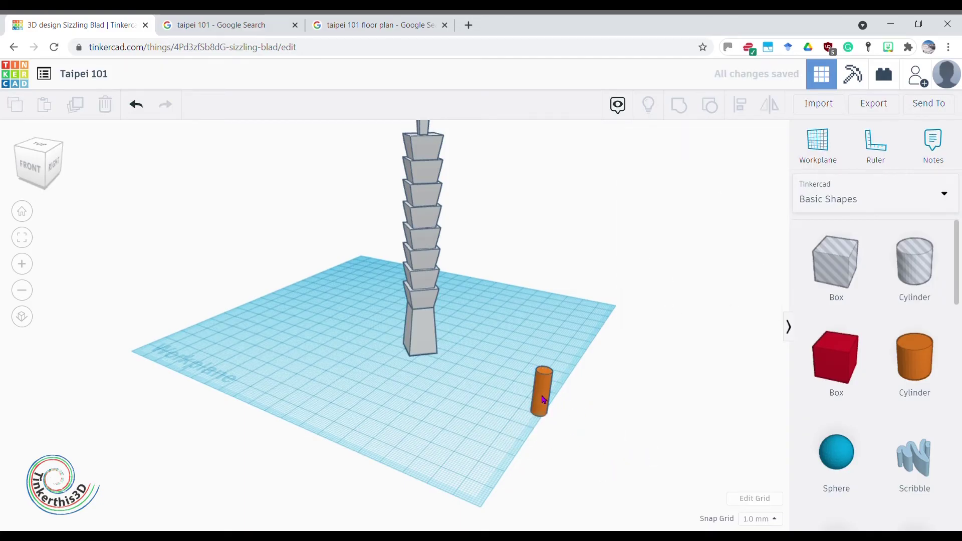
Move the narrow cylinder next to the tower's base and rotate it 90° so it lies horizontally
left_click_drag(543, 400, 428, 371)
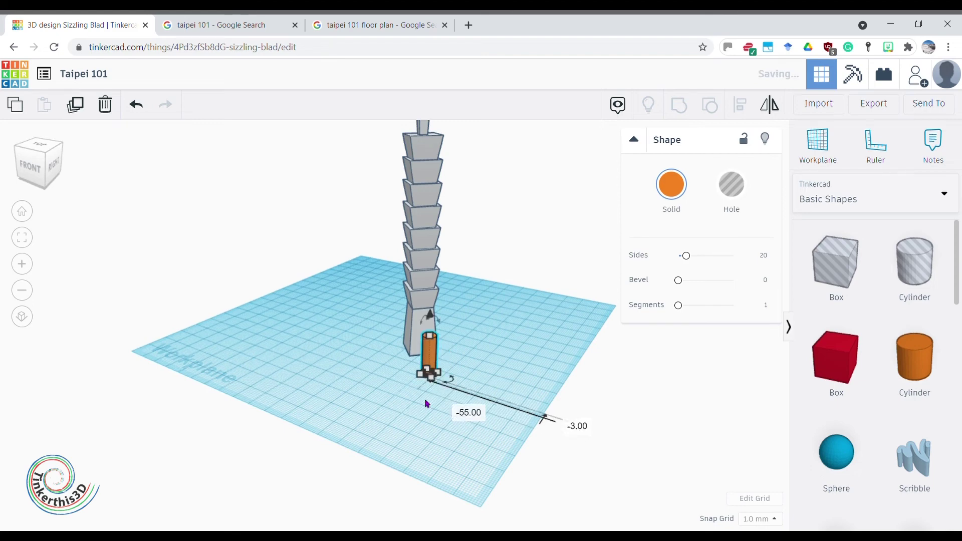
key("ctrl+z")
right_click_drag(449, 368, 590, 426)
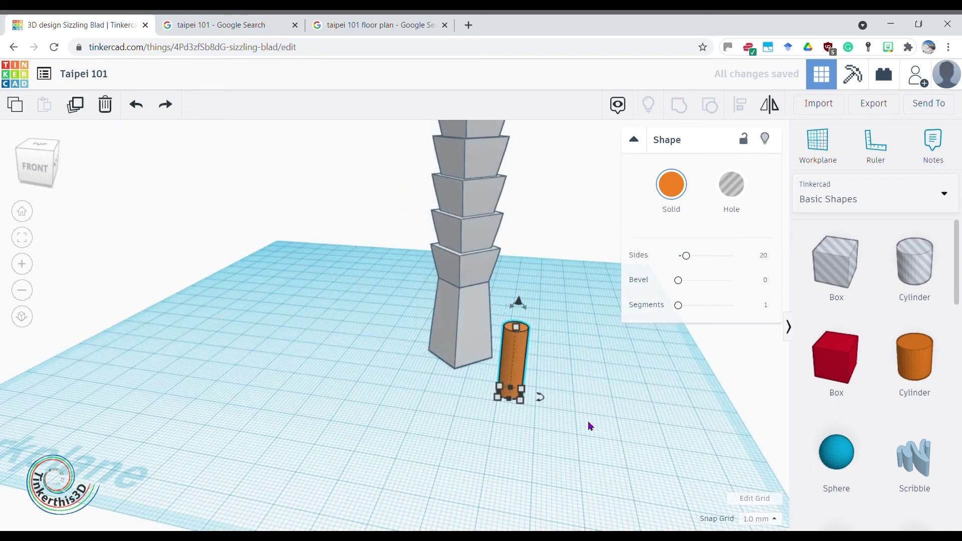
left_click_drag(535, 319, 613, 366)
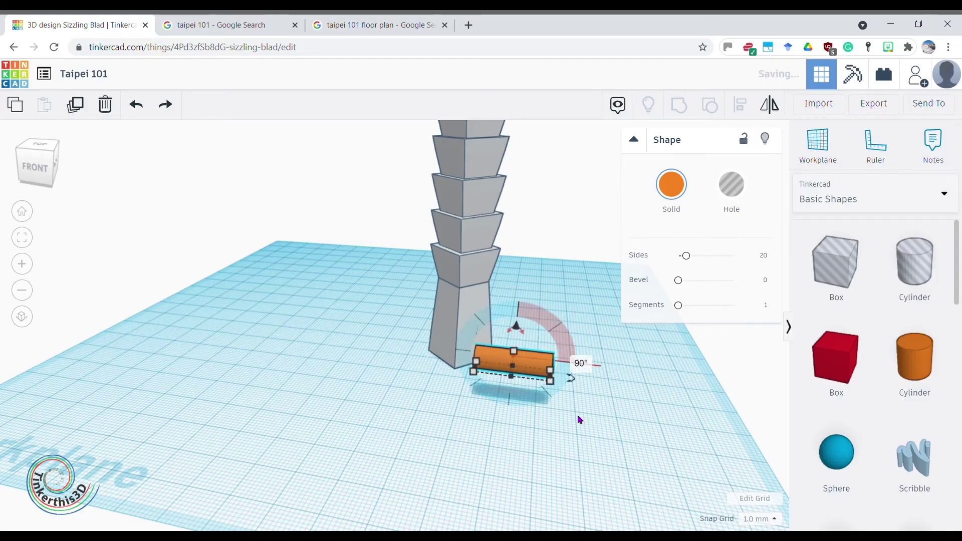
Rotate the horizontal cylinder -45° about the vertical axis
left_click(562, 432)
right_click_drag(561, 429, 396, 451)
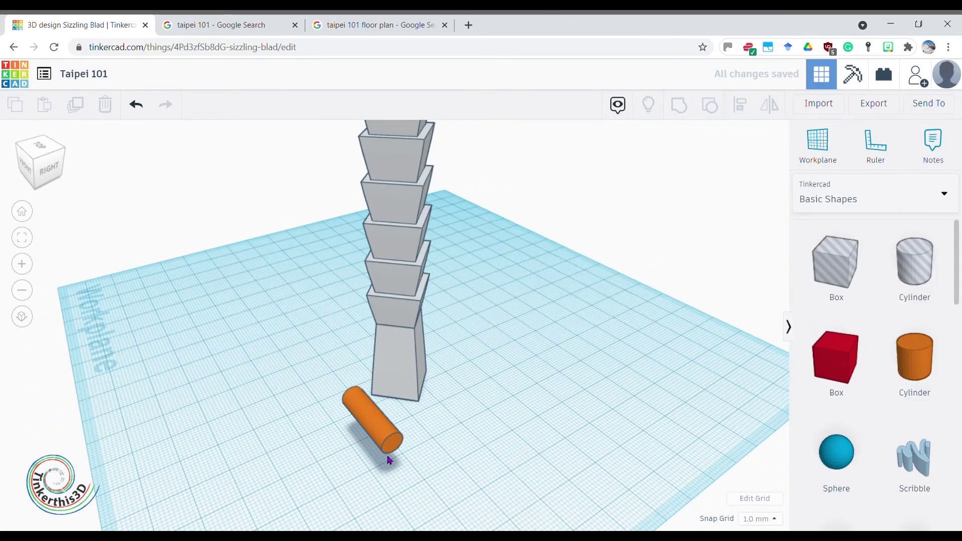
left_click(392, 444)
left_click_drag(408, 468, 407, 472)
type("-45")
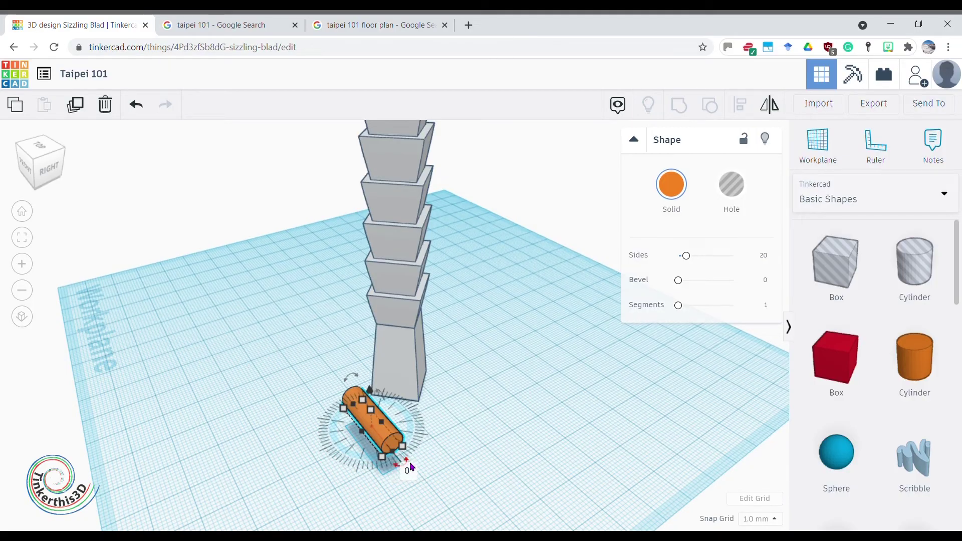
key("Return")
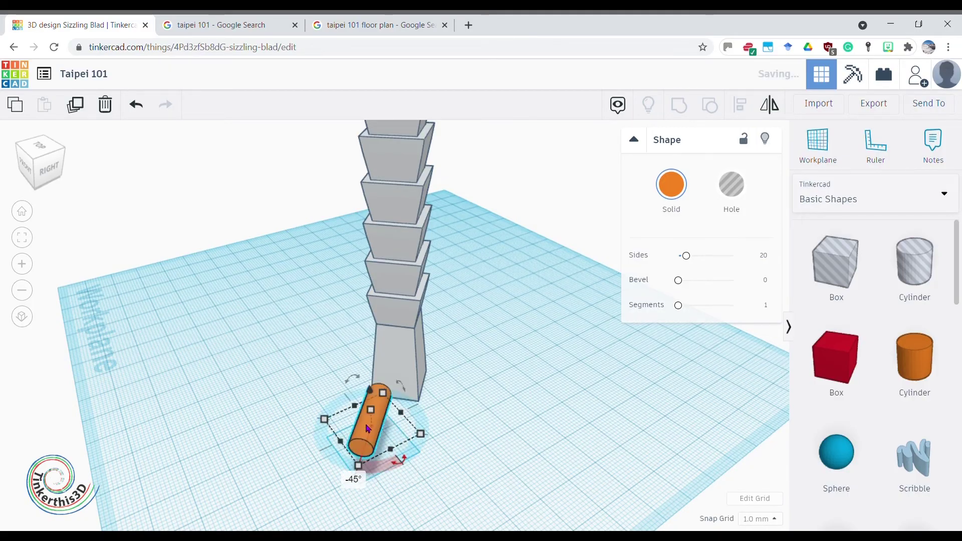
Move the rotated cylinder into the tower's base and centre it on the tower in both horizontal directions
left_click_drag(369, 429, 398, 374)
left_click_drag(315, 294, 477, 427)
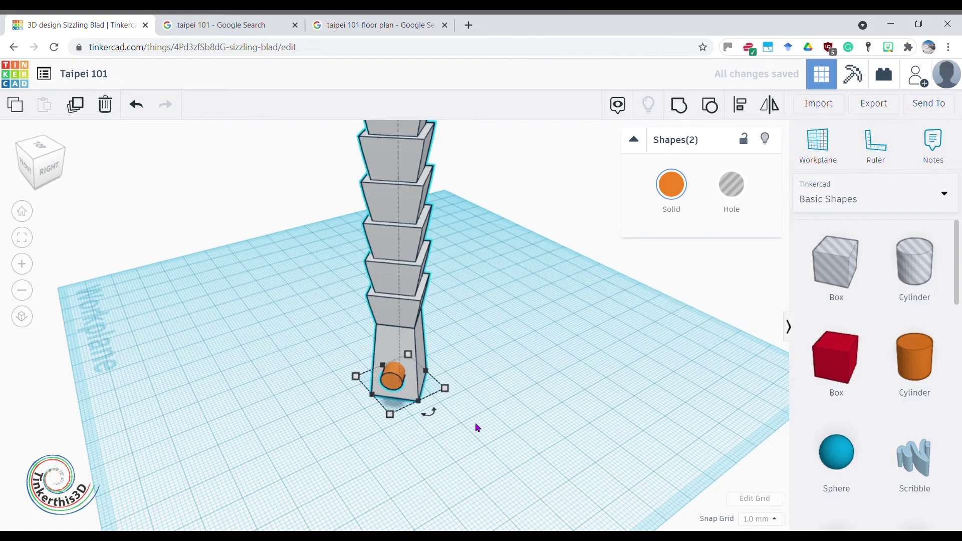
left_click(750, 107)
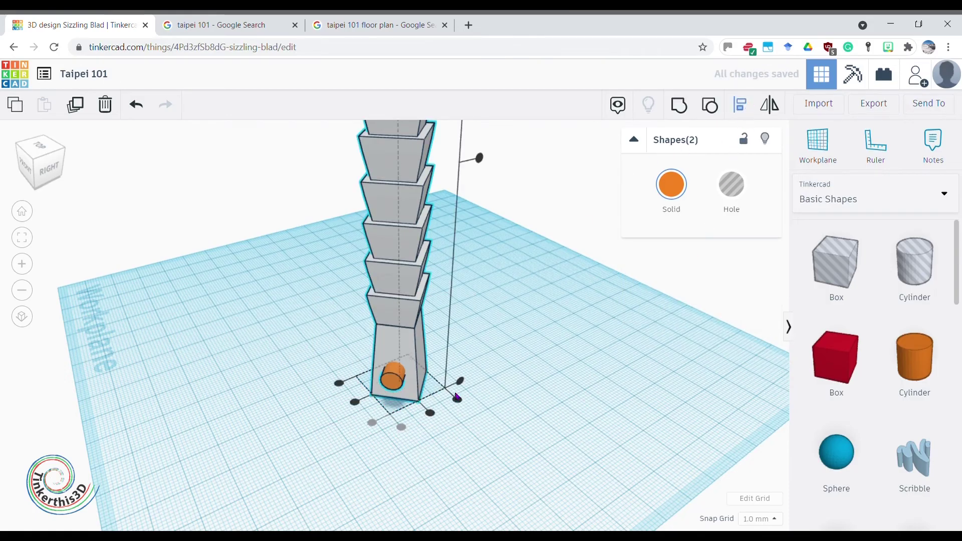
left_click(430, 412)
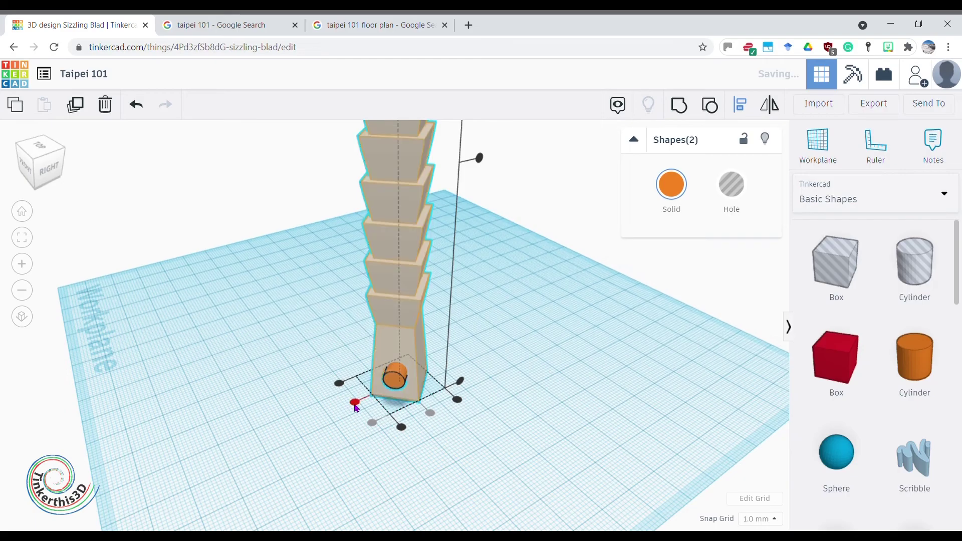
left_click(456, 447)
Raise the cylinder to 21 mm above the workplane, where the base meets the lowest inverted segment
right_click_drag(456, 447, 353, 357)
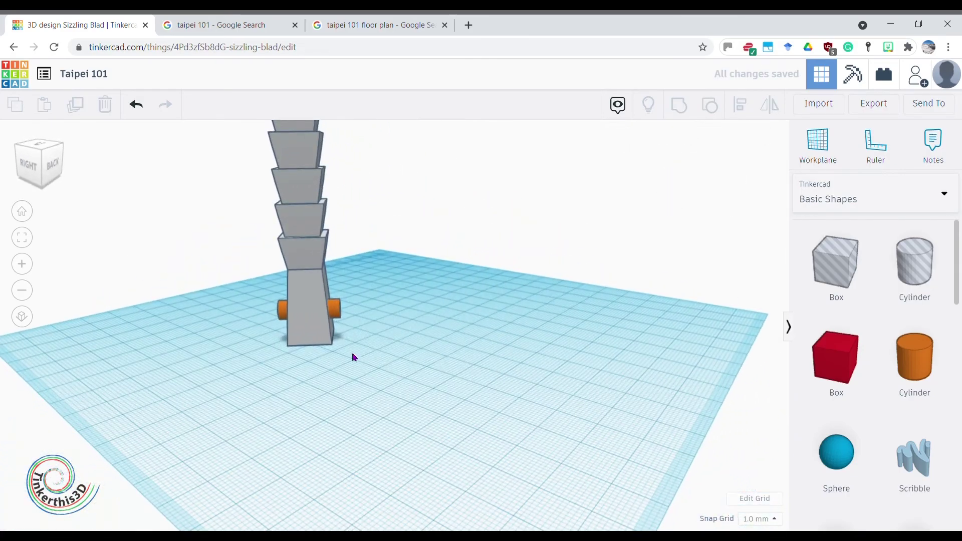
left_click(340, 312)
left_click_drag(307, 297, 311, 245)
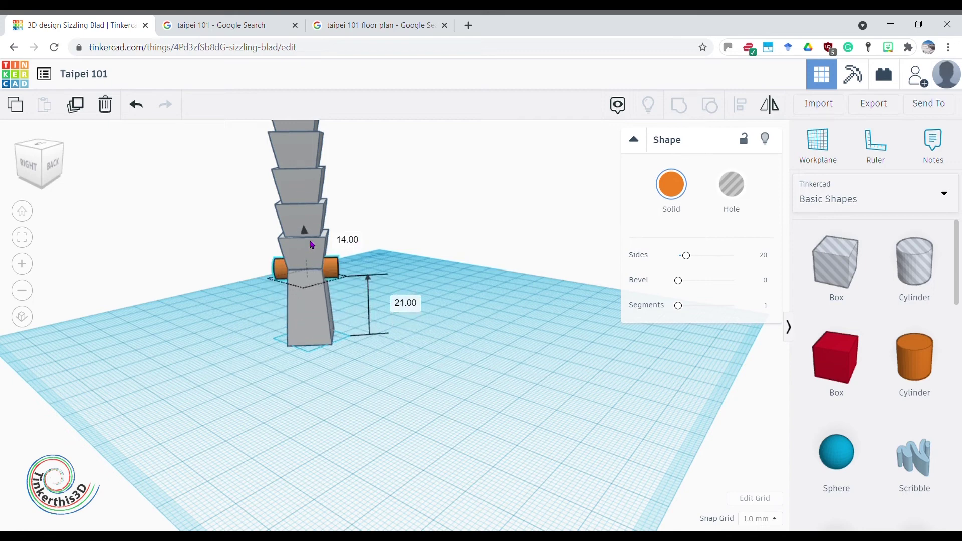
left_click_drag(309, 244, 309, 244)
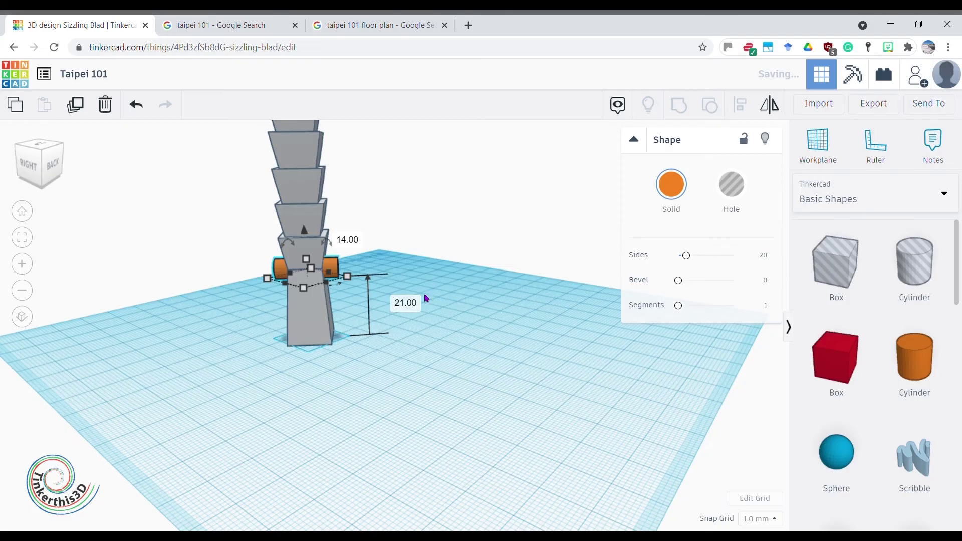
Shorten the diagonal cylinder to a footprint of about 15.19 mm by 15.19 mm so less of it protrudes from the tower
right_click_drag(434, 324, 595, 348)
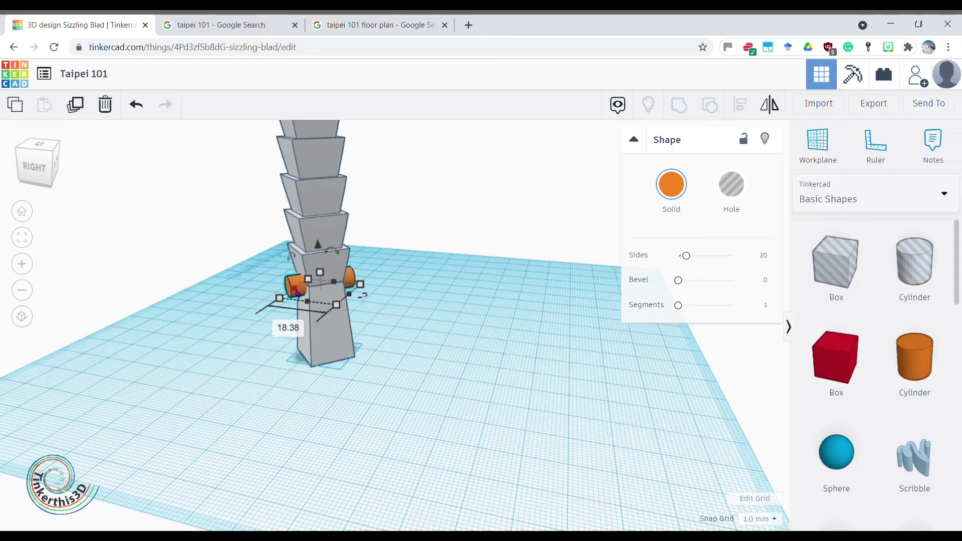
right_click_drag(252, 354, 402, 370)
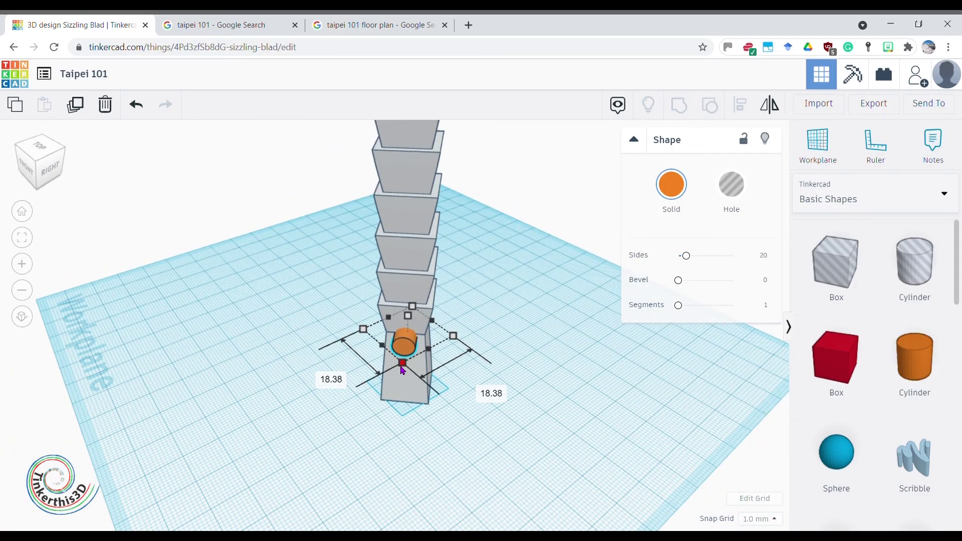
left_click_drag(401, 367, 406, 359)
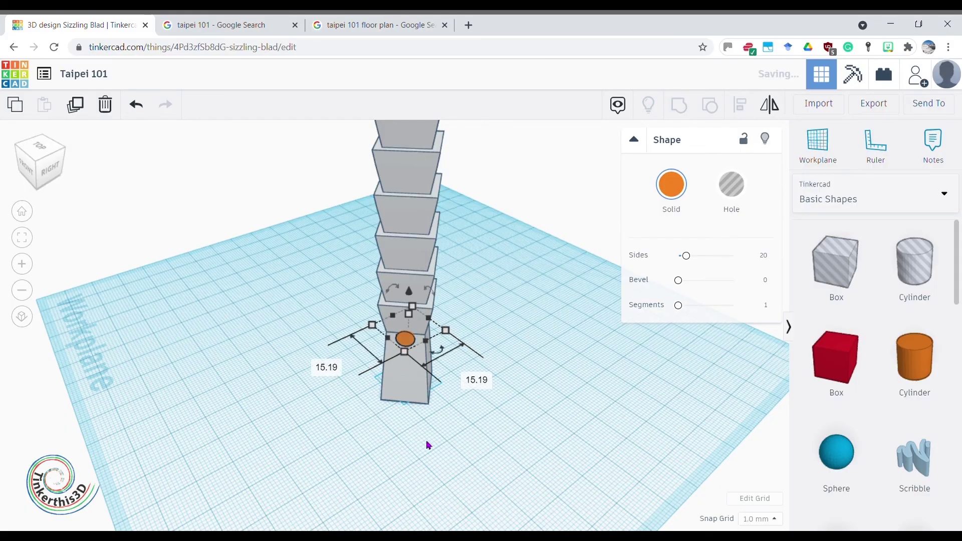
Align the shortened cylinder and the tower to their centres again in both horizontal directions
right_click_drag(464, 437, 268, 404)
left_click_drag(423, 416, 249, 232)
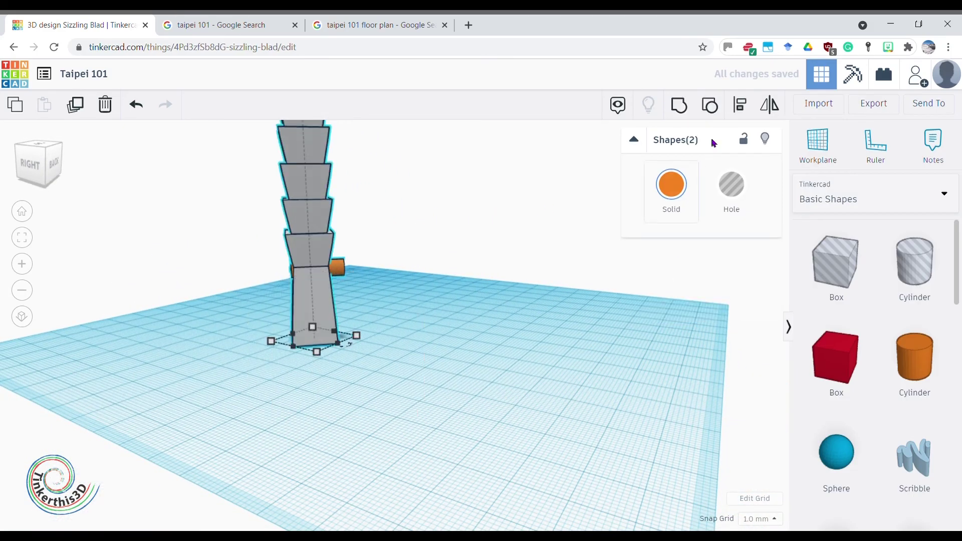
left_click(742, 104)
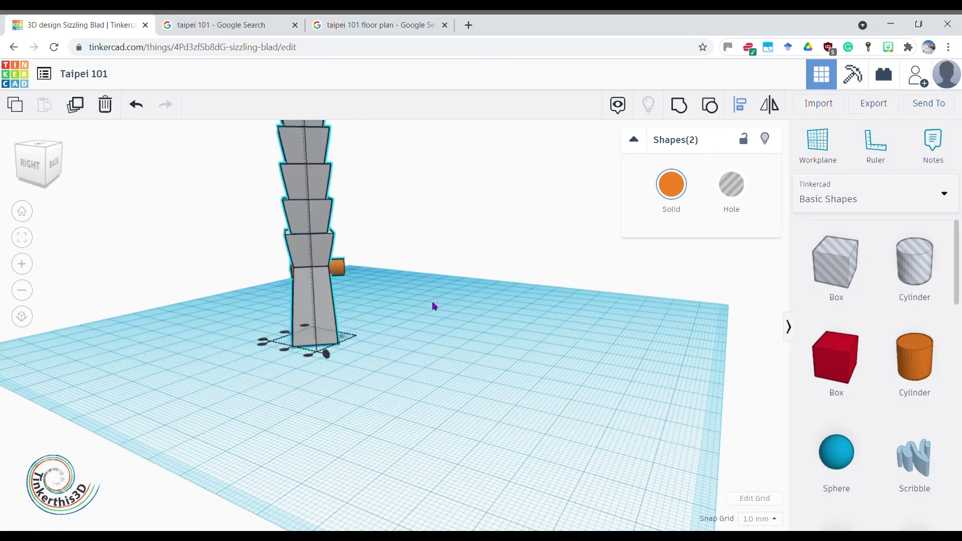
left_click(288, 354)
right_click_drag(260, 383, 441, 401)
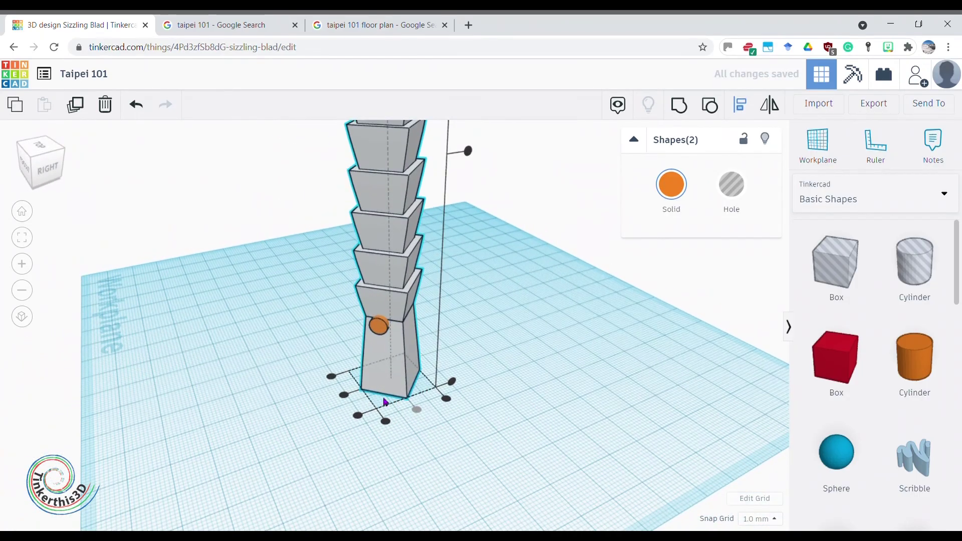
left_click(344, 397)
right_click_drag(379, 437, 591, 311)
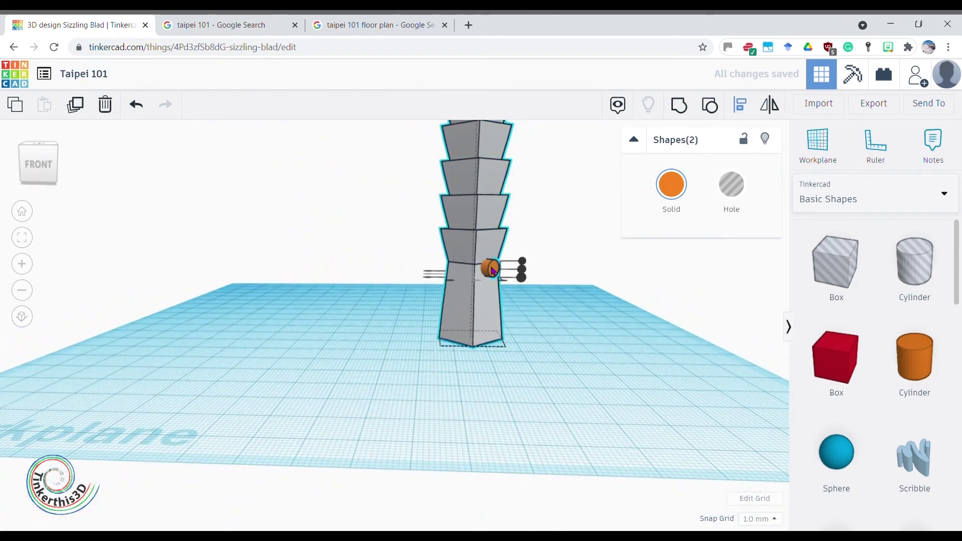
left_click(634, 295)
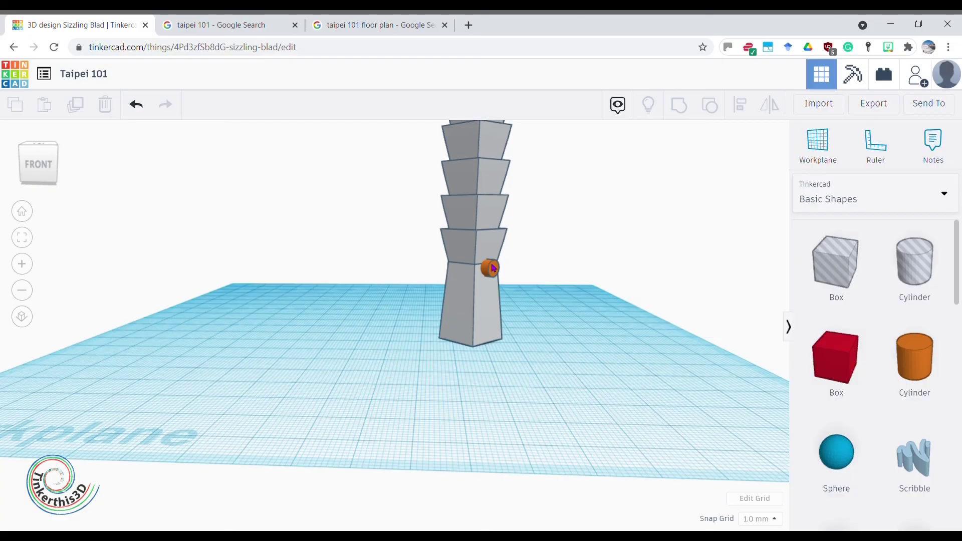
Duplicate the cylinder in place and rotate the copy horizontally so its ends protrude from the tower's other two faces
left_click(493, 268)
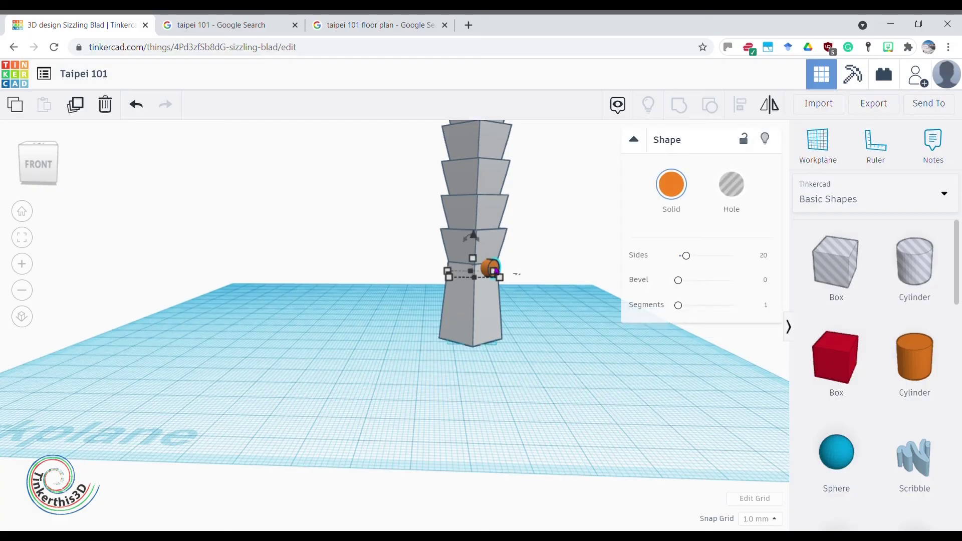
left_click(80, 106)
right_click_drag(490, 376, 466, 460)
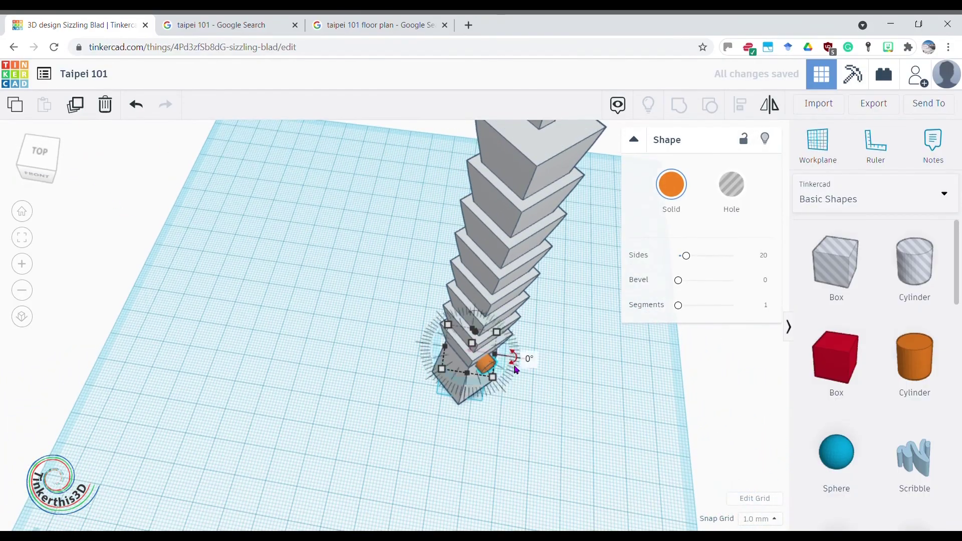
left_click_drag(517, 365, 460, 407)
left_click(480, 450)
Check the colours in the Taipei 101 reference photo and recolour the grouped tower light teal
right_click_drag(550, 451, 587, 361)
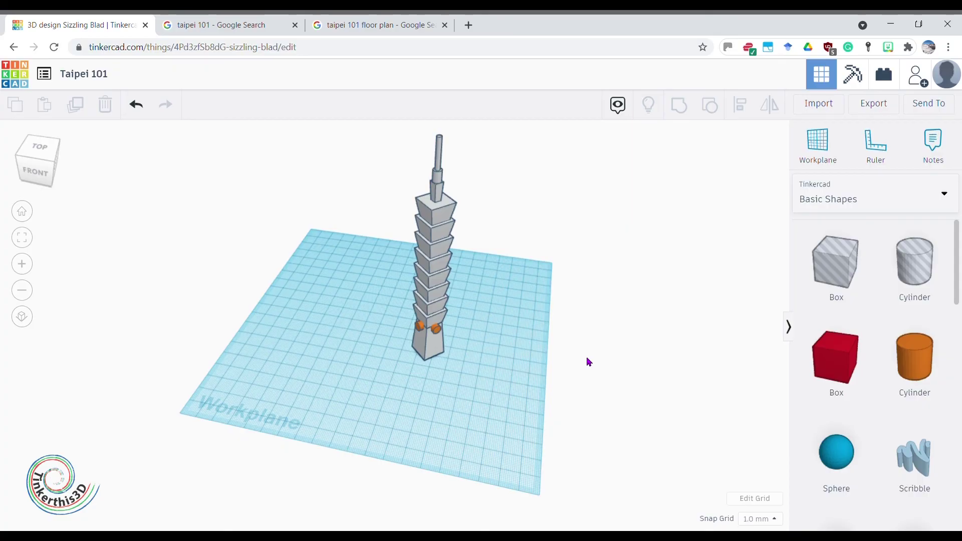
left_click(232, 24)
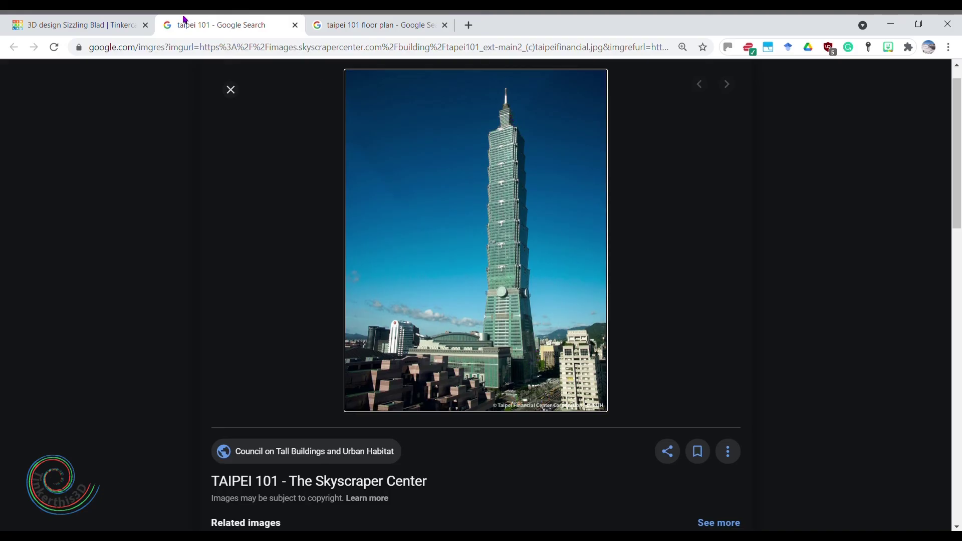
left_click(91, 20)
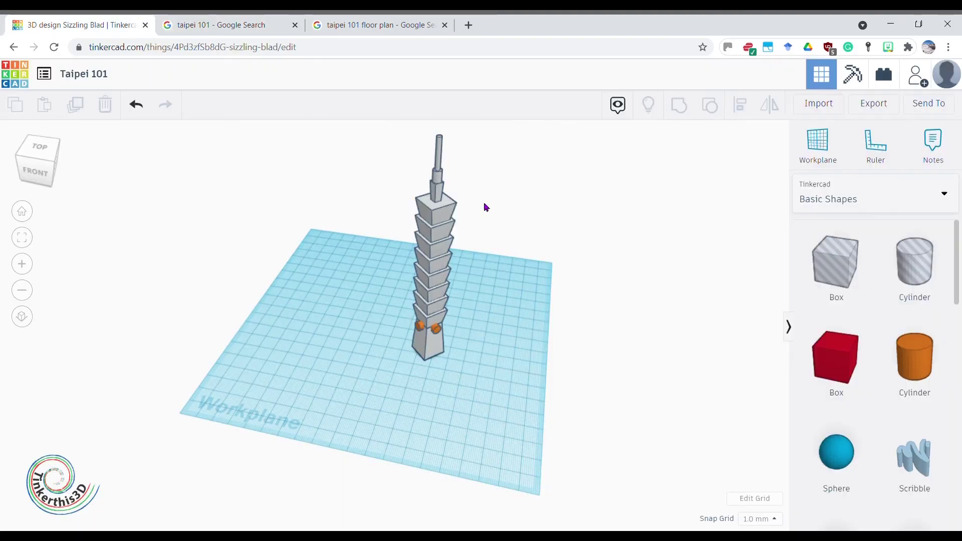
left_click(434, 230)
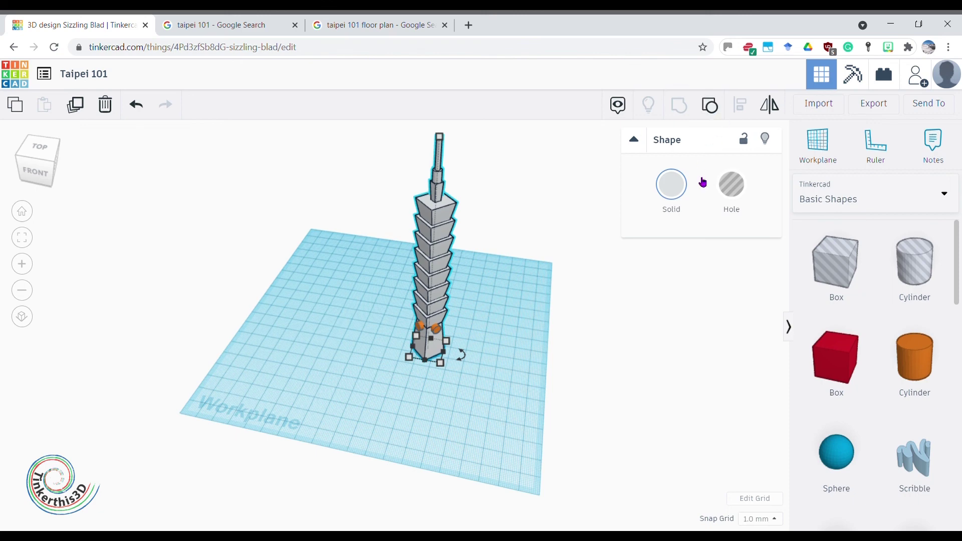
left_click(677, 186)
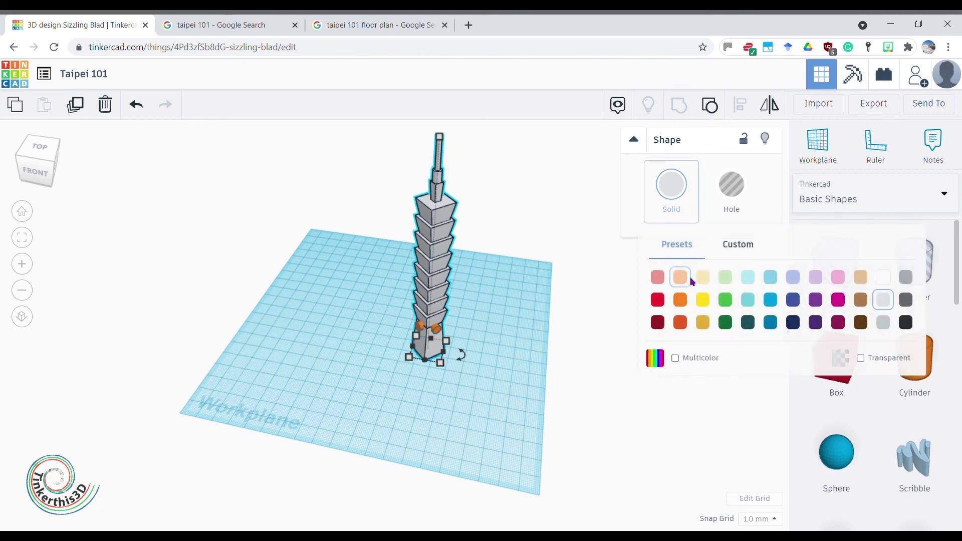
left_click(749, 281)
left_click(513, 380)
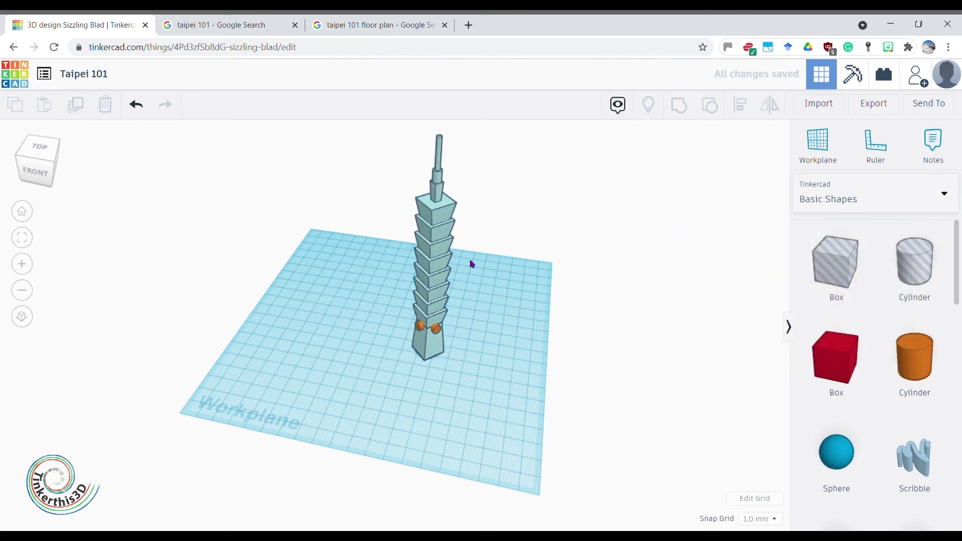
Recolour both crossing cylinders light grey
left_click(442, 335)
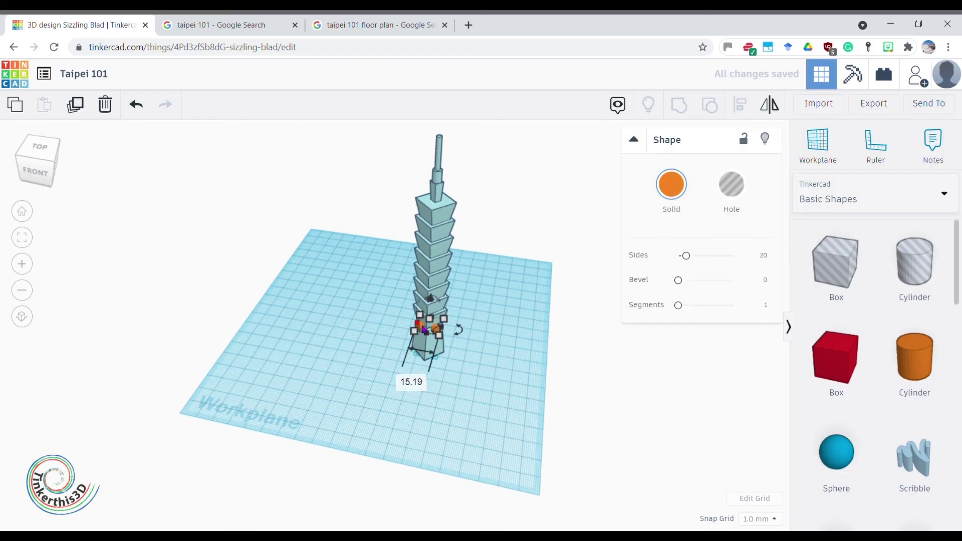
left_click(681, 193)
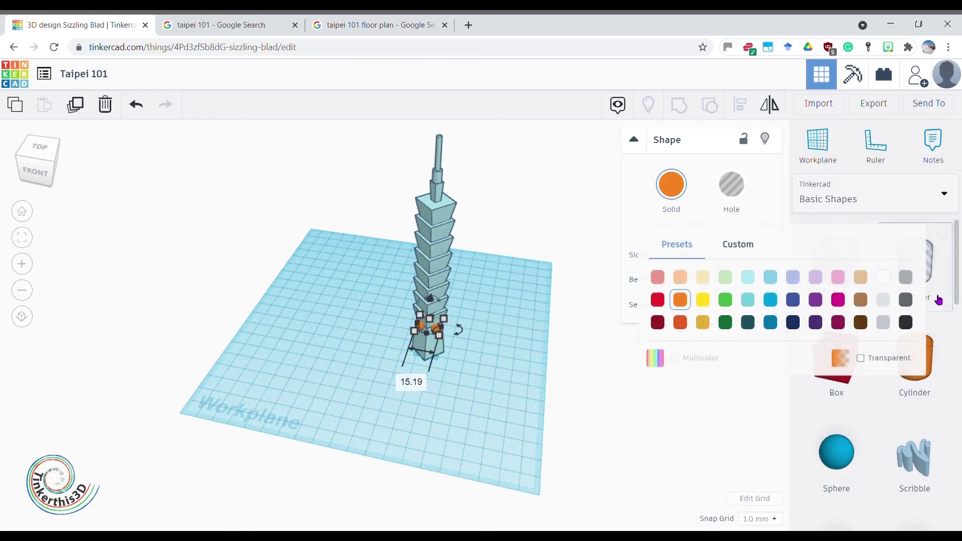
left_click(883, 300)
left_click(476, 369)
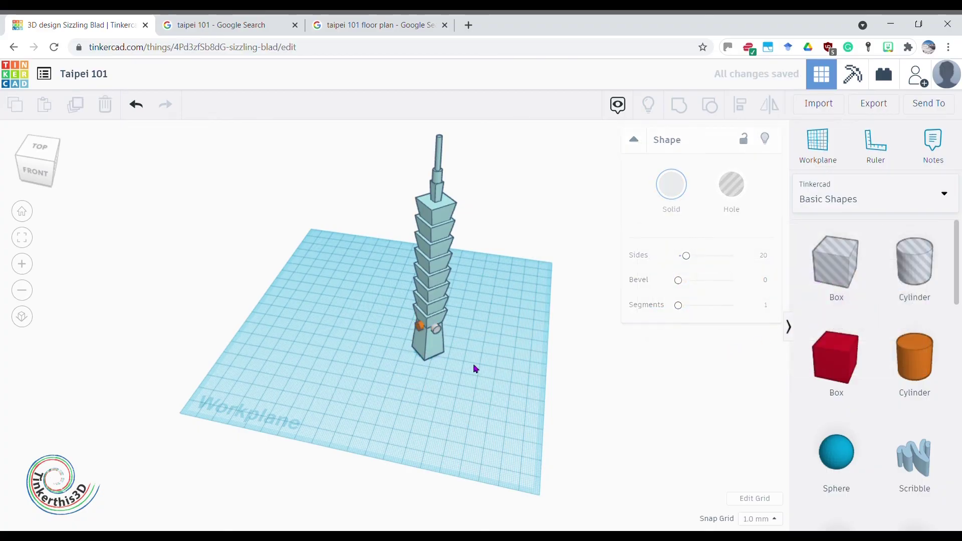
left_click(421, 328)
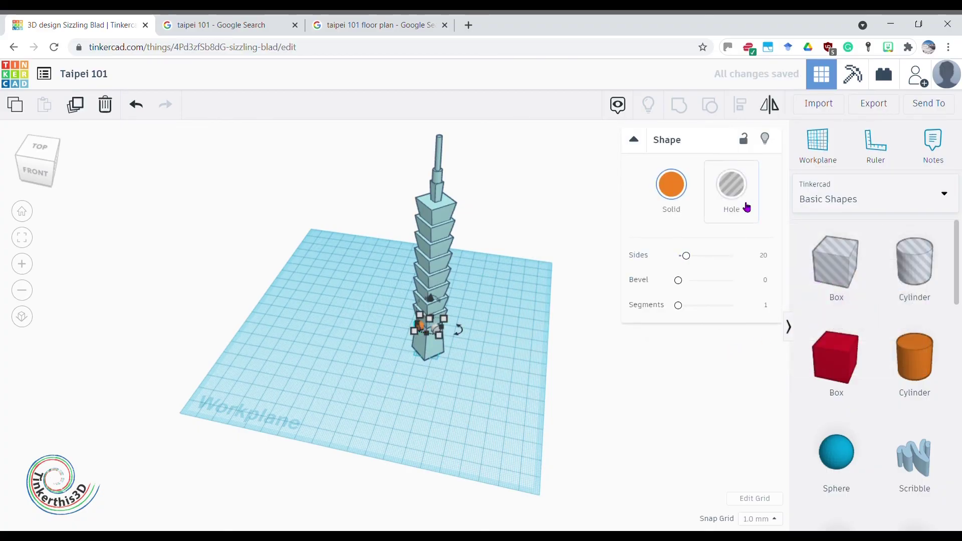
left_click(672, 189)
left_click(883, 300)
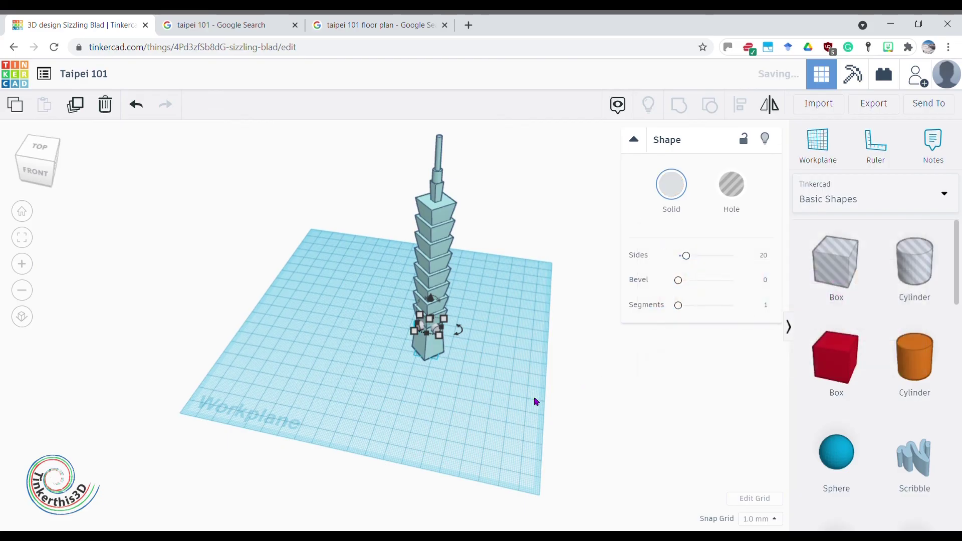
left_click(507, 354)
scroll(508, 353, "up", 3)
scroll(524, 353, "down", 5)
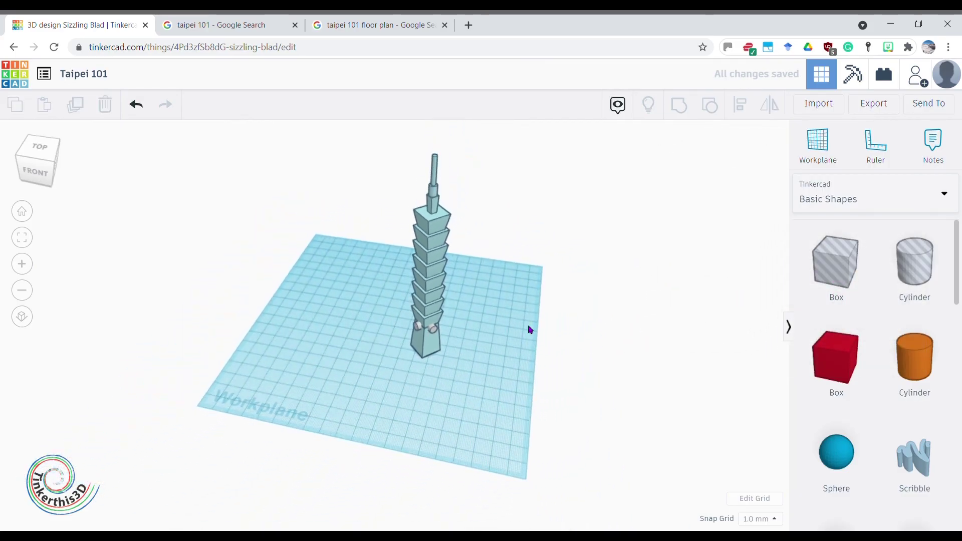